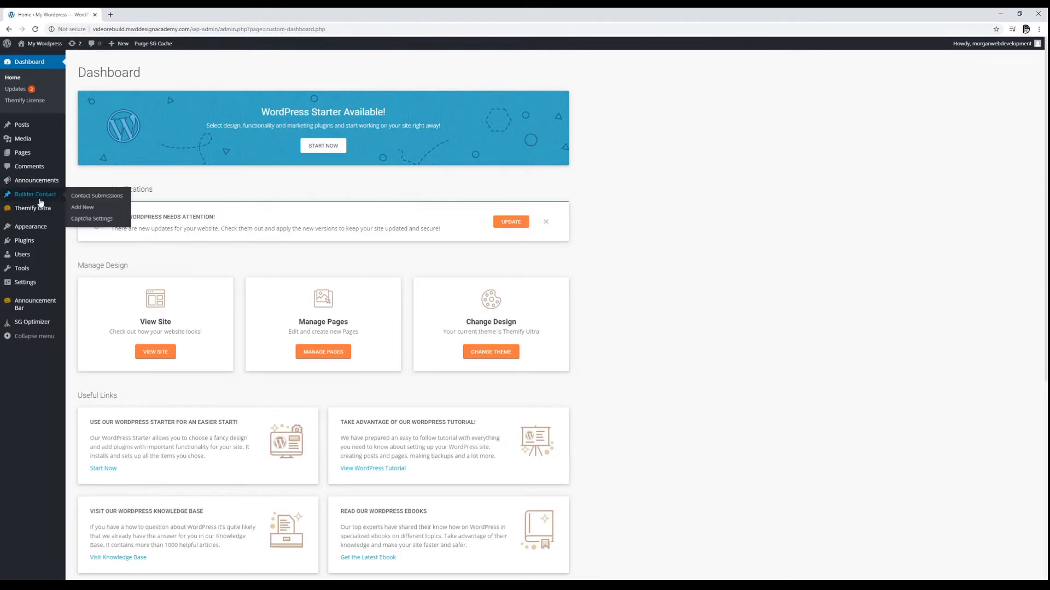
Open the theme customizer's Themify Options and preview the Sample Page
mouse_move(48, 229)
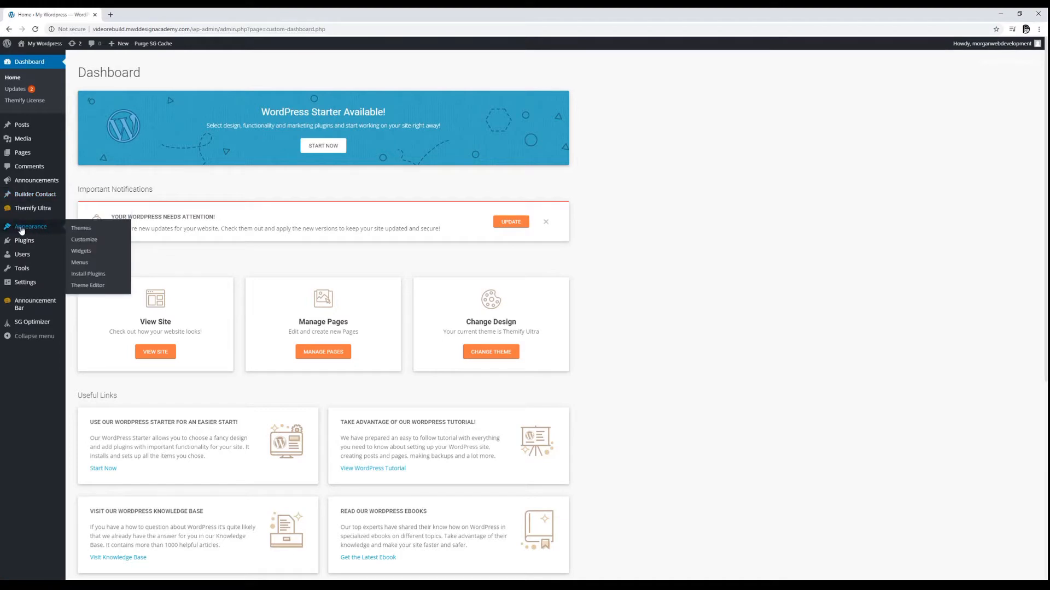
left_click(84, 241)
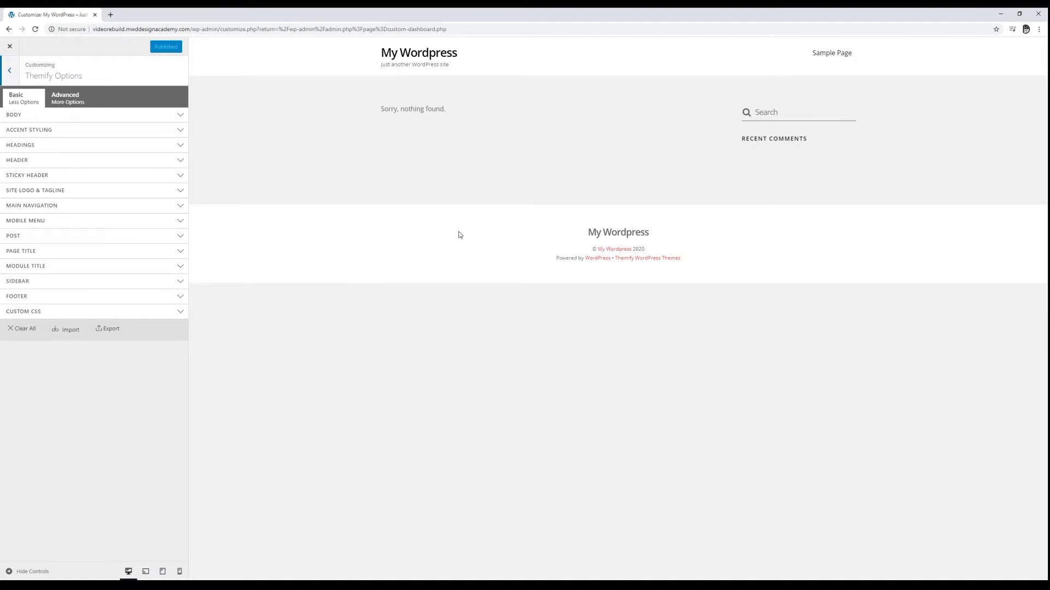
left_click(826, 55)
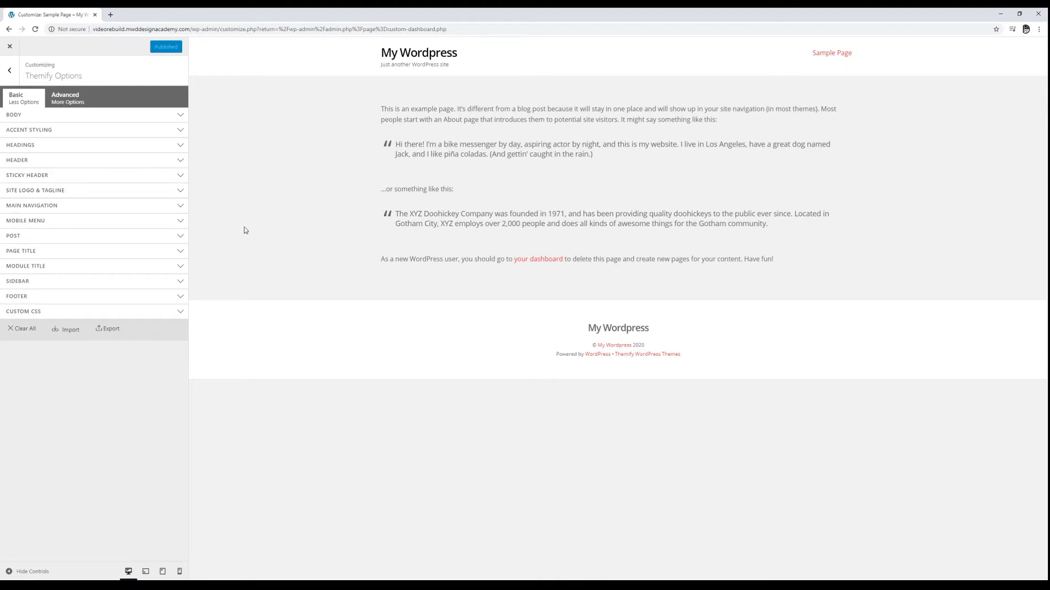
Set the Header Wrap background color to black (#000000)
left_click(181, 163)
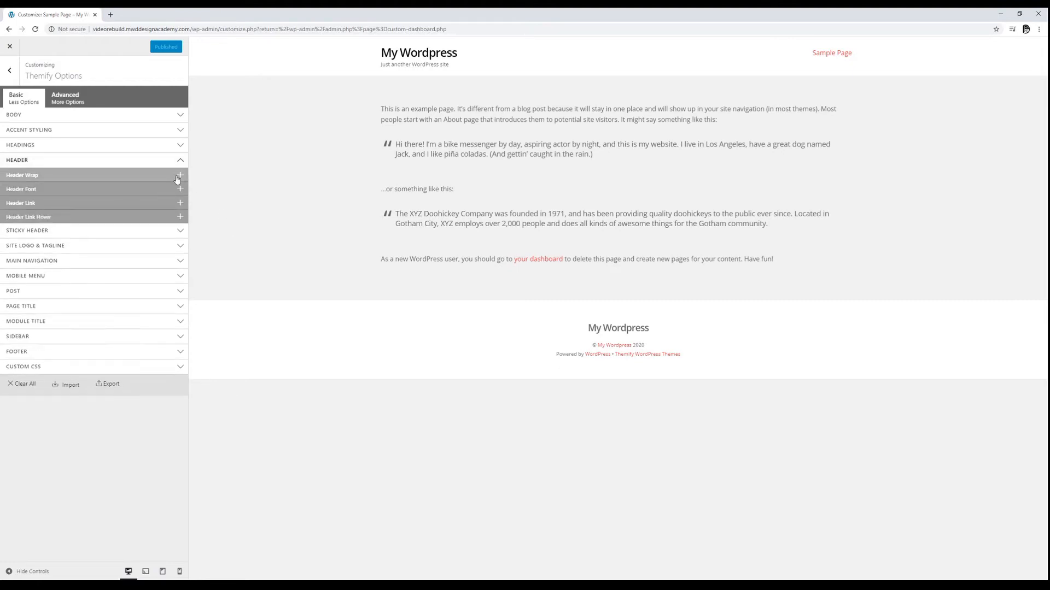
left_click(177, 178)
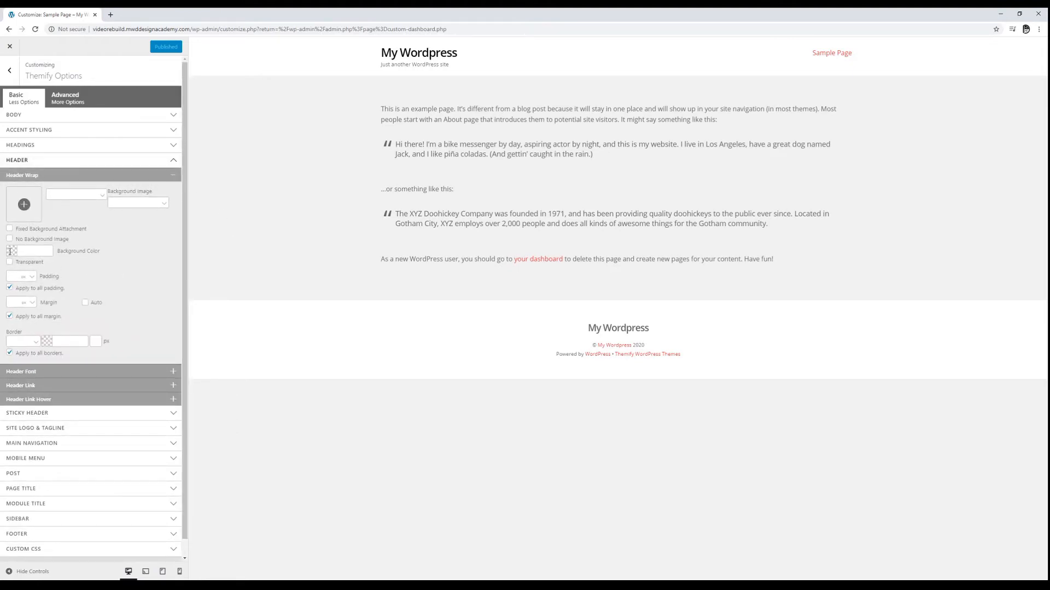
left_click(10, 251)
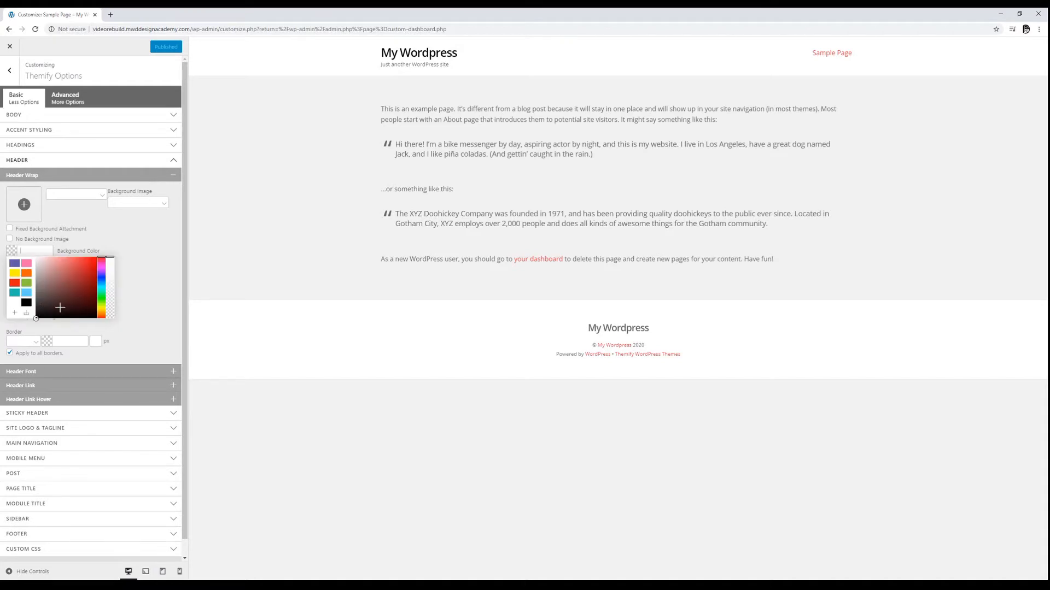
left_click(35, 318)
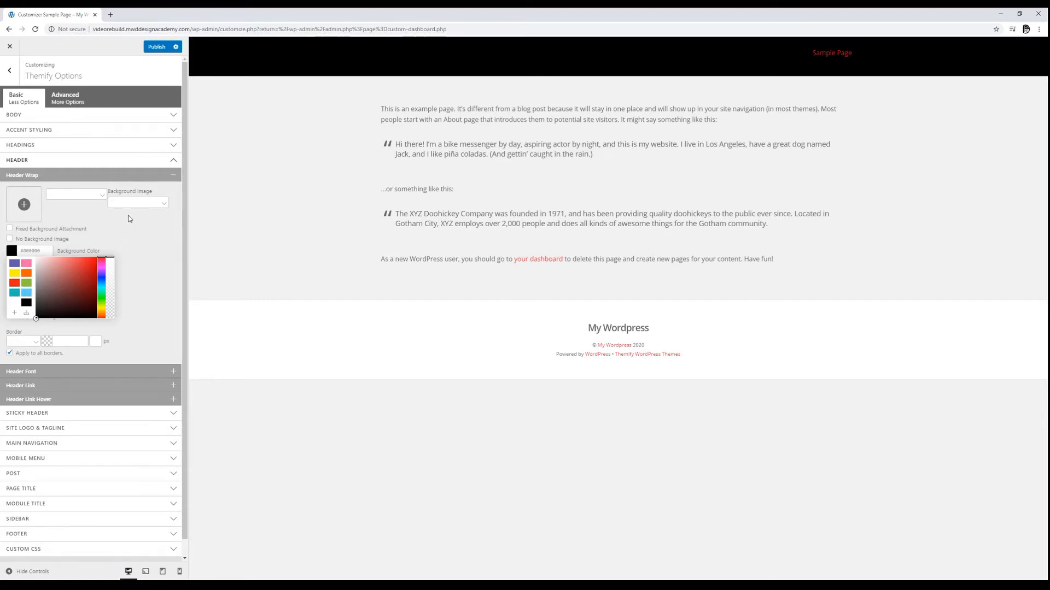
left_click(174, 177)
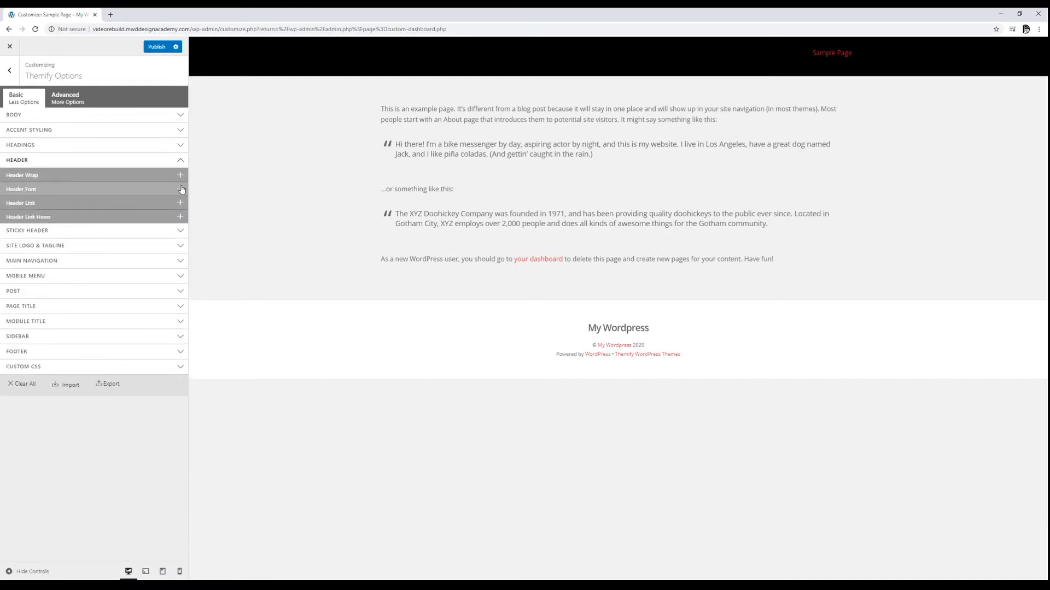
Set the Header Font color to white (#FFFFFF)
left_click(181, 189)
left_click(24, 310)
left_click_drag(43, 333, 34, 293)
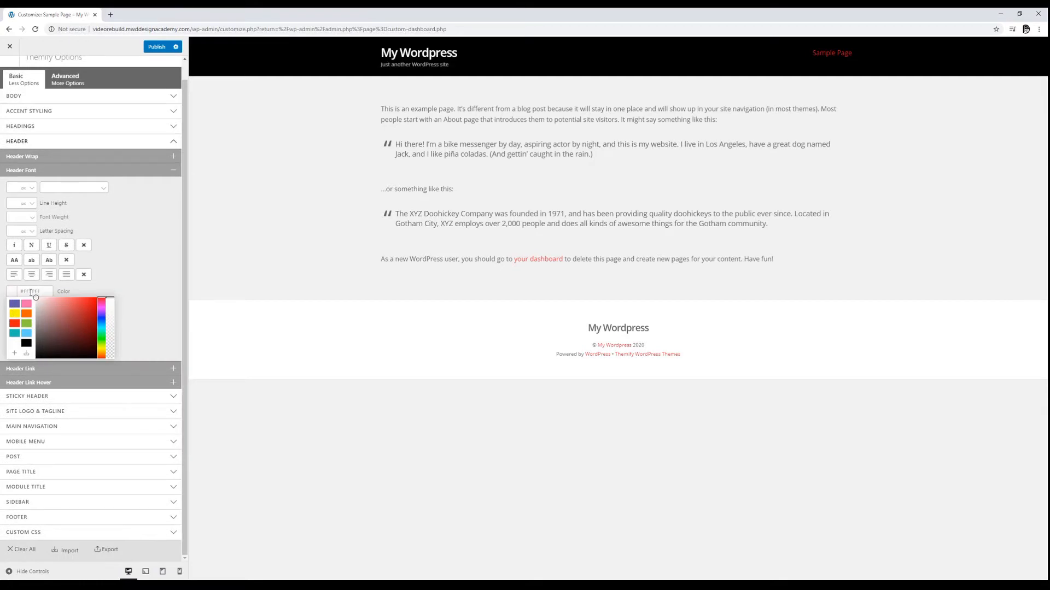
left_click(130, 209)
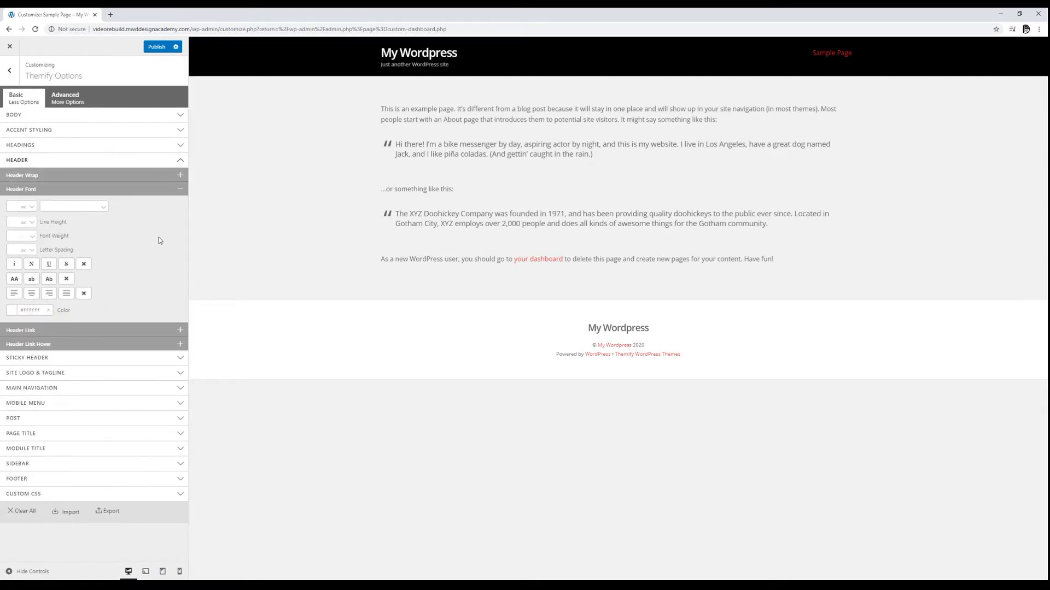
Set the Header Link color to white (#FFFFFF)
left_click(182, 331)
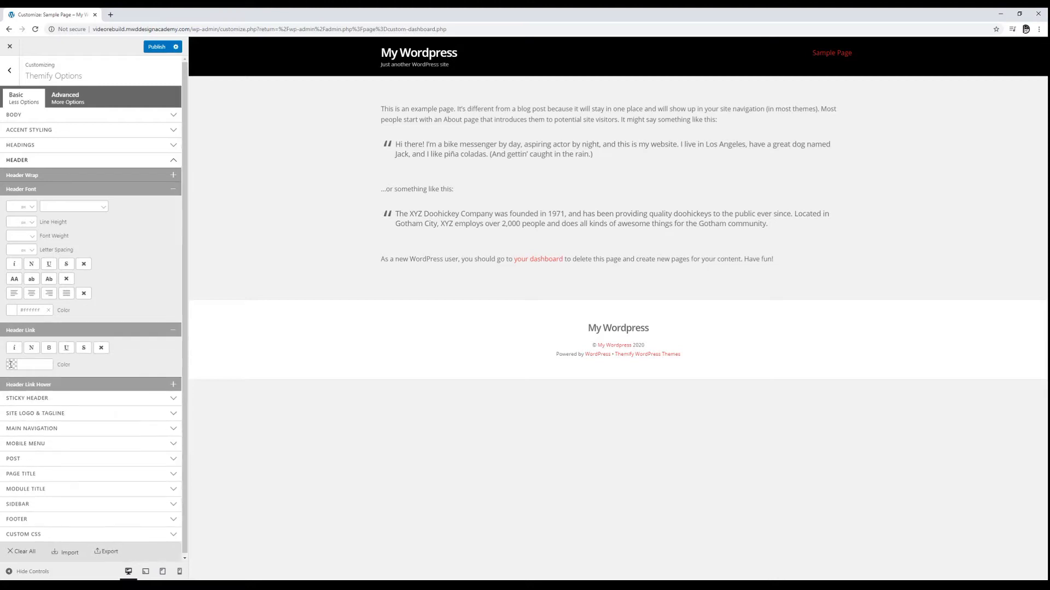
left_click(25, 365)
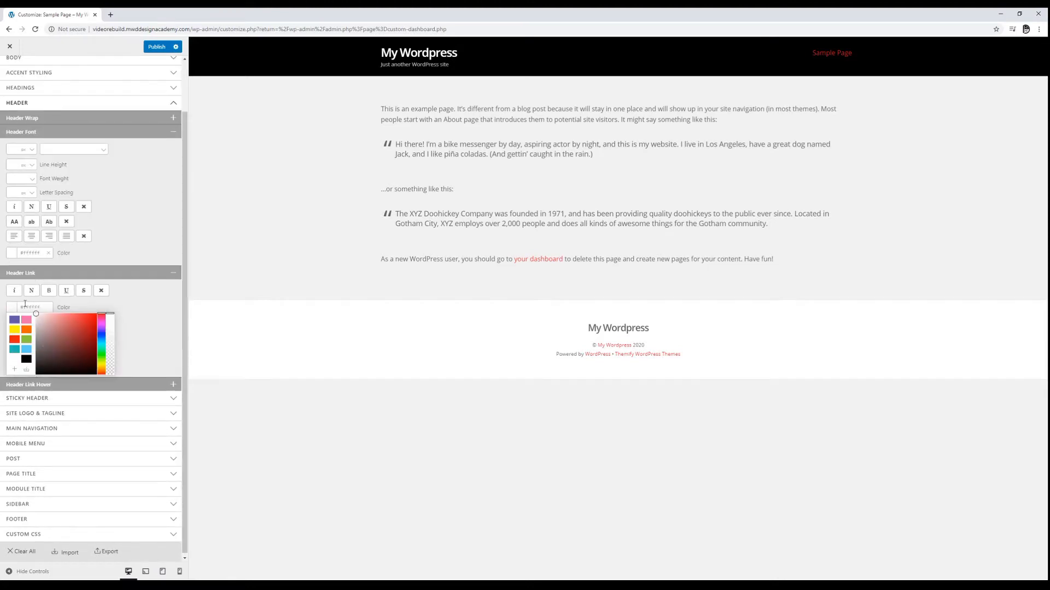
left_click(146, 300)
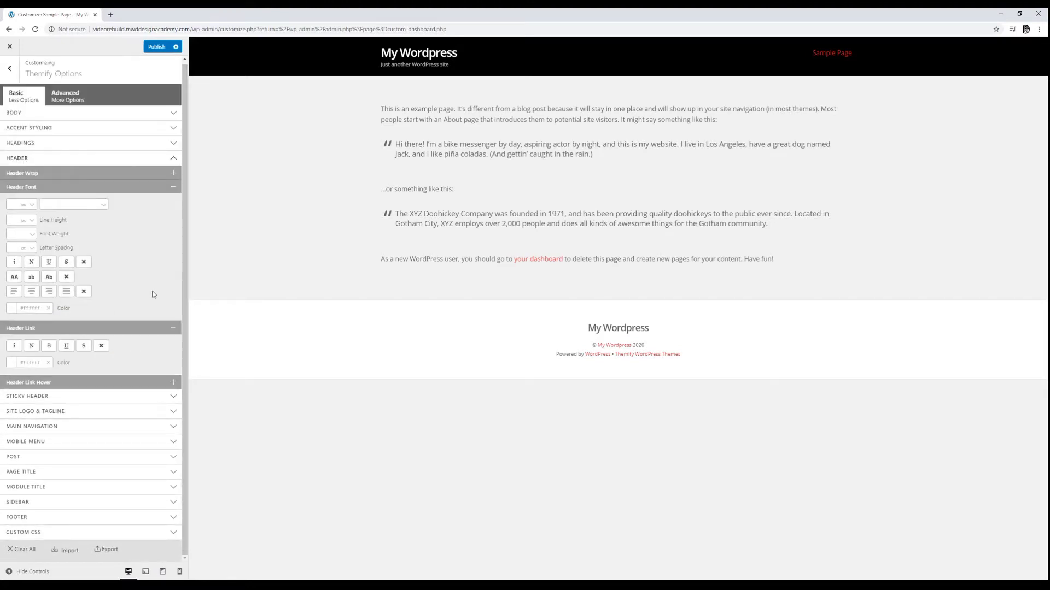
left_click(175, 331)
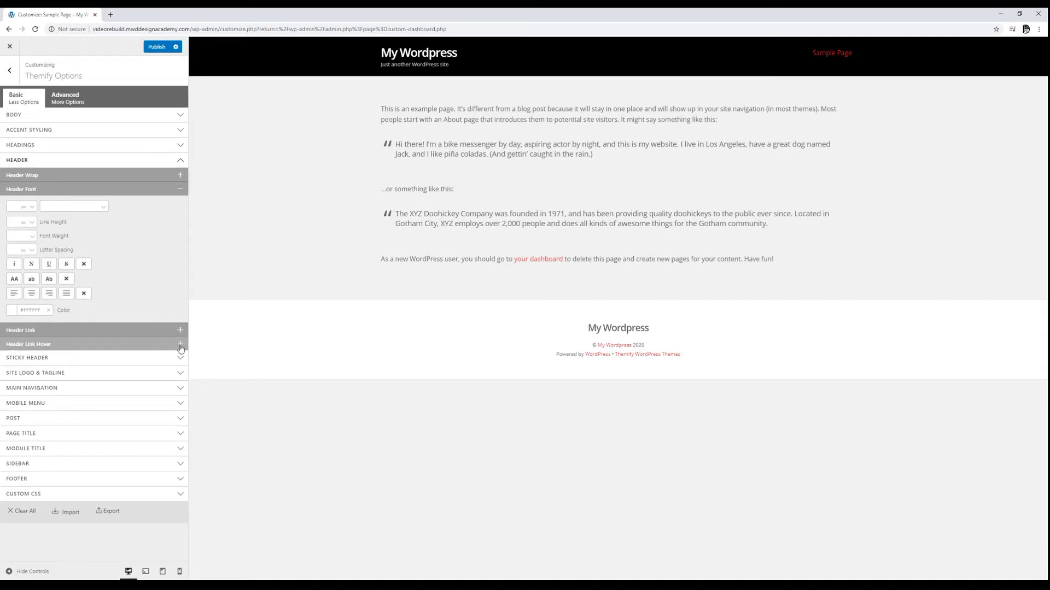
Set the Header Link Hover color to white (#FFFFFF)
left_click(181, 345)
left_click(20, 383)
left_click(57, 358)
left_click_drag(57, 358, 34, 326)
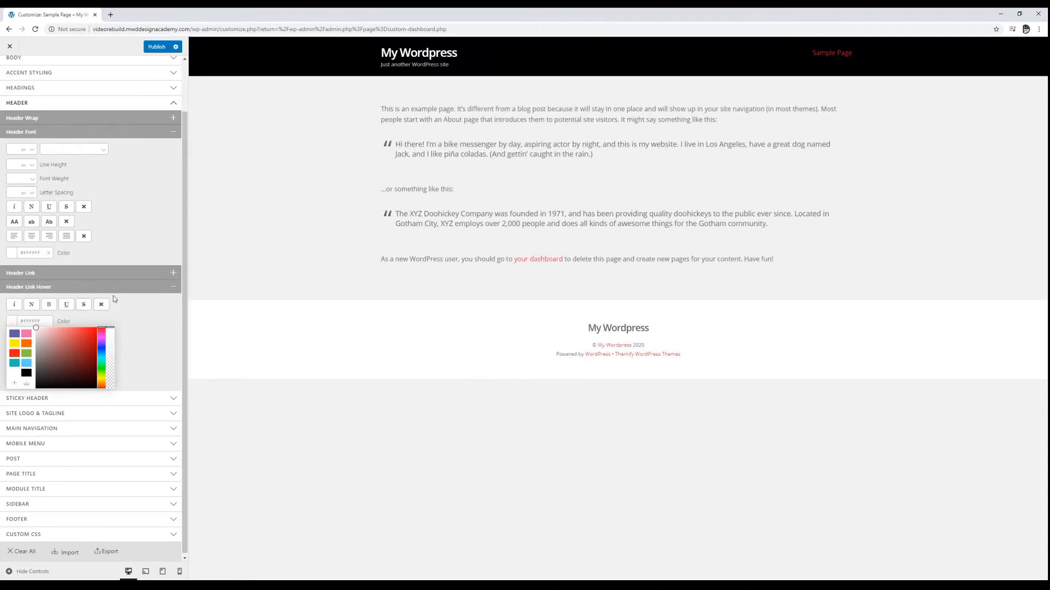
left_click(159, 305)
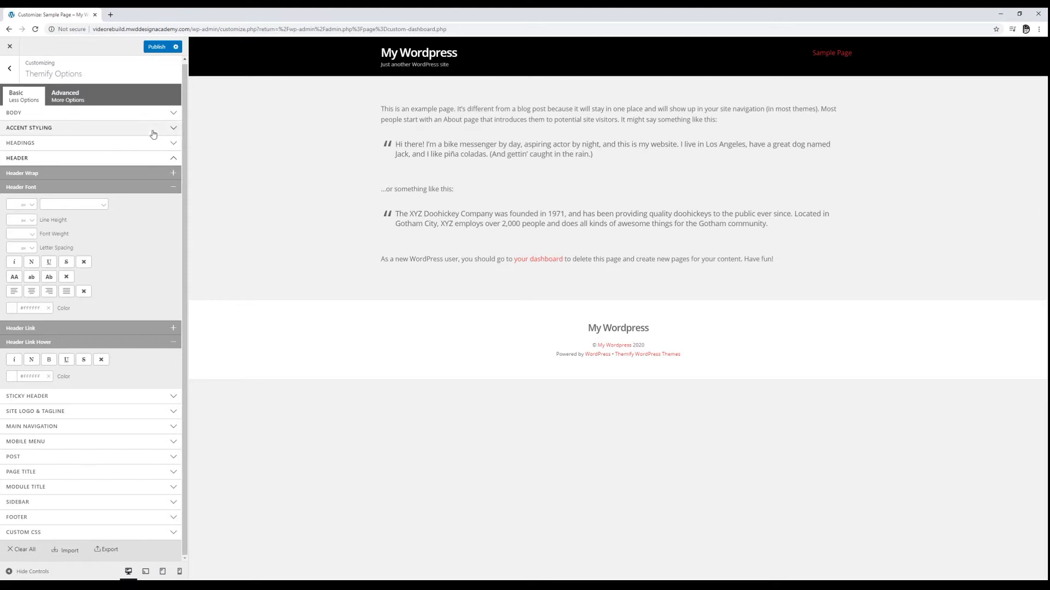
Examine the Main Navigation settings for menu links, link hover, active links and active link hover
left_click(175, 427)
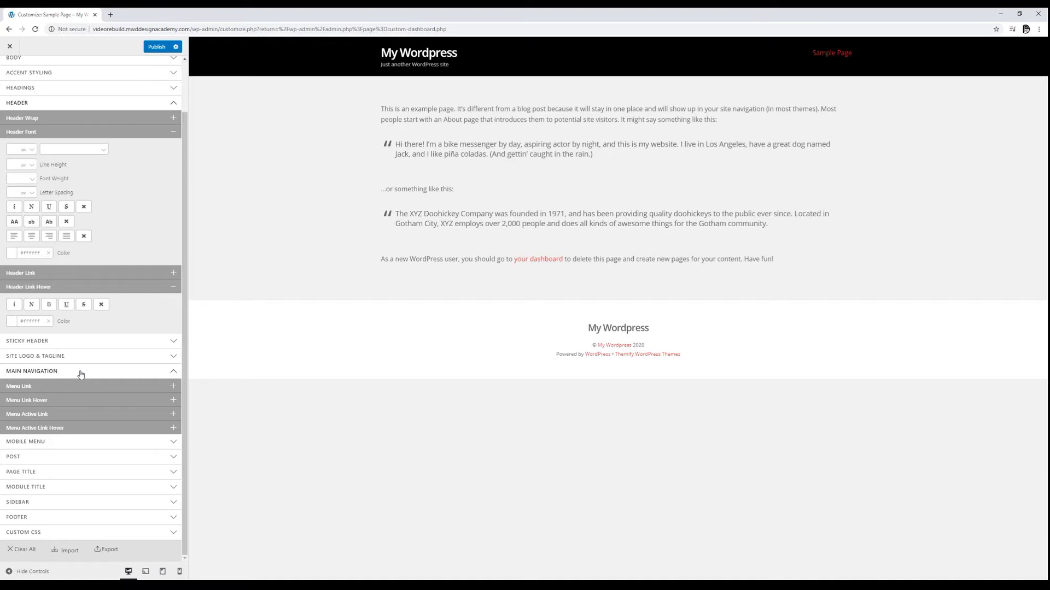
left_click(119, 388)
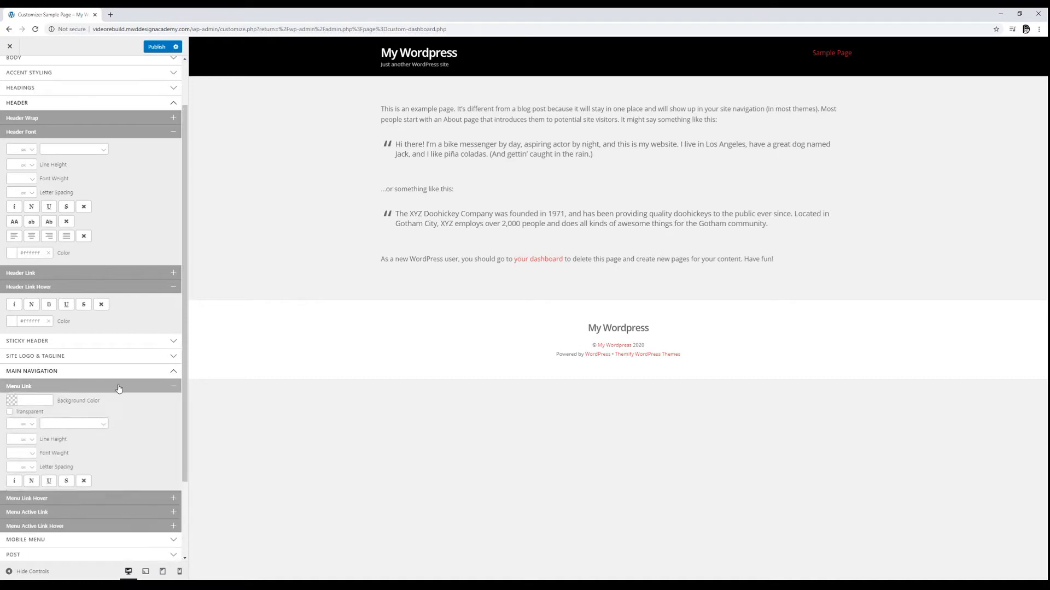
left_click(119, 388)
left_click(144, 405)
left_click(145, 403)
left_click(152, 419)
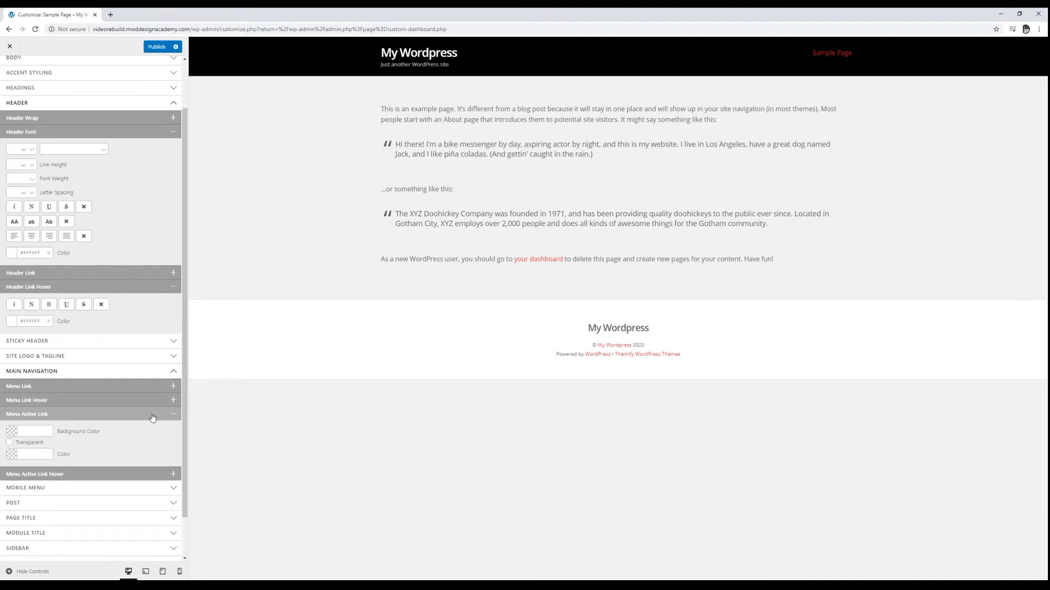
left_click(154, 417)
left_click(170, 430)
left_click(170, 430)
left_click(164, 418)
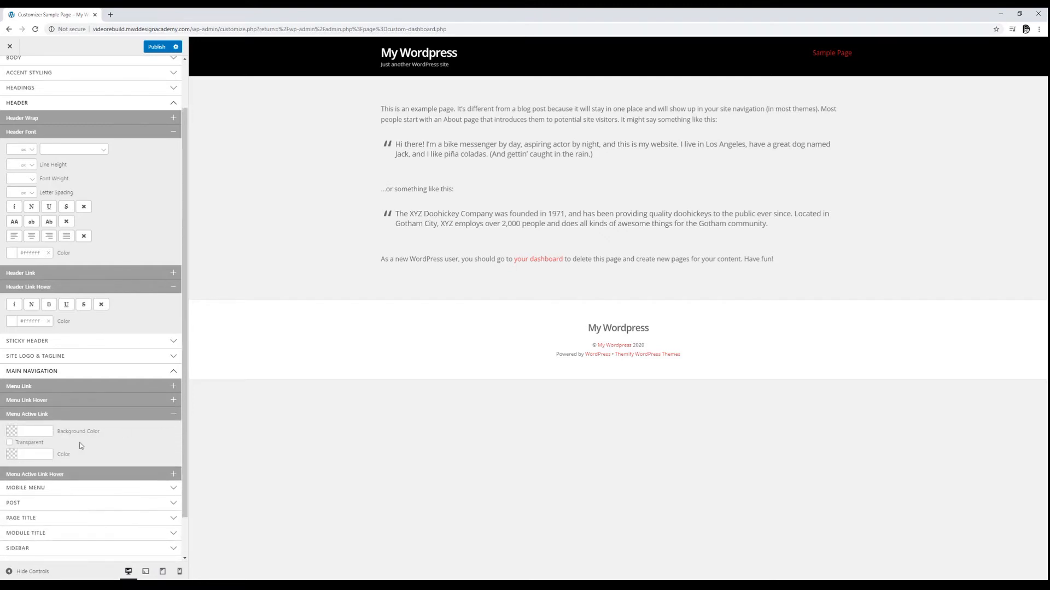
Try a white background color on the Menu Active Link and clear it again
left_click(12, 431)
left_click(38, 440)
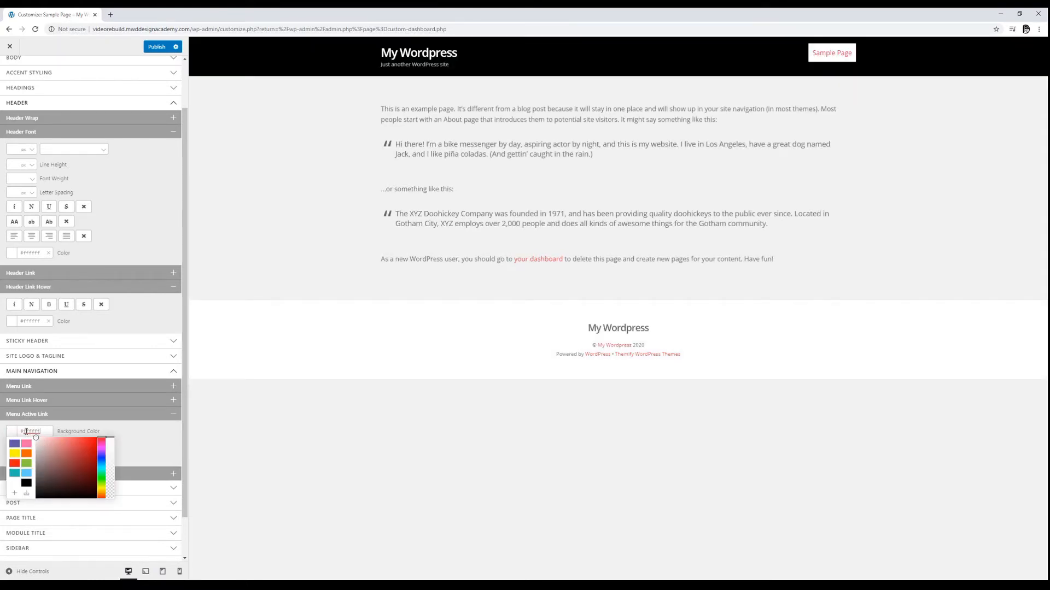
left_click(106, 432)
left_click(49, 432)
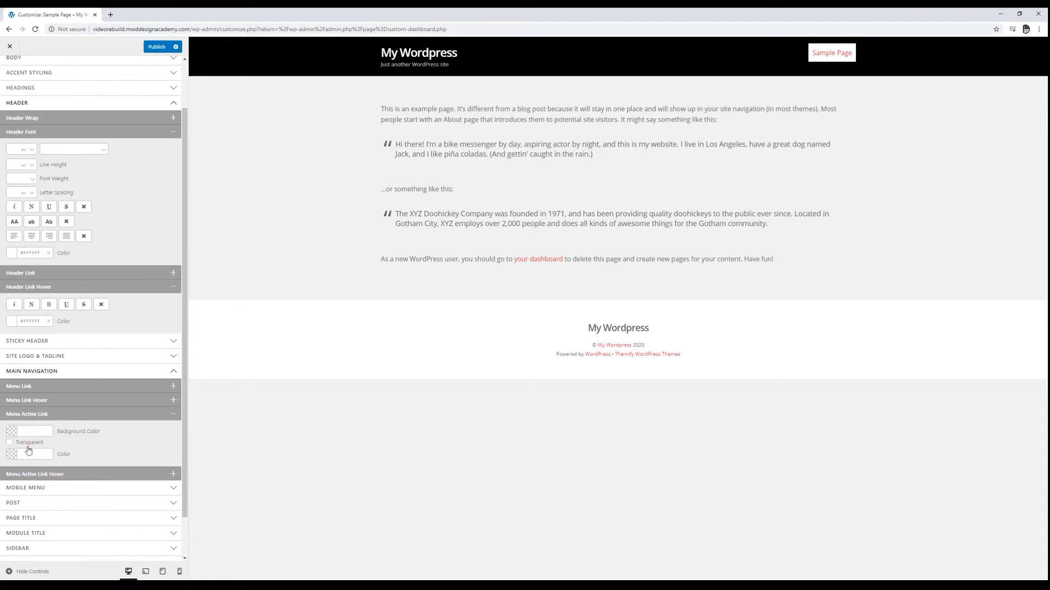
Set the Menu Active Link text color to white (#FFFFFF)
left_click(11, 456)
left_click(36, 404)
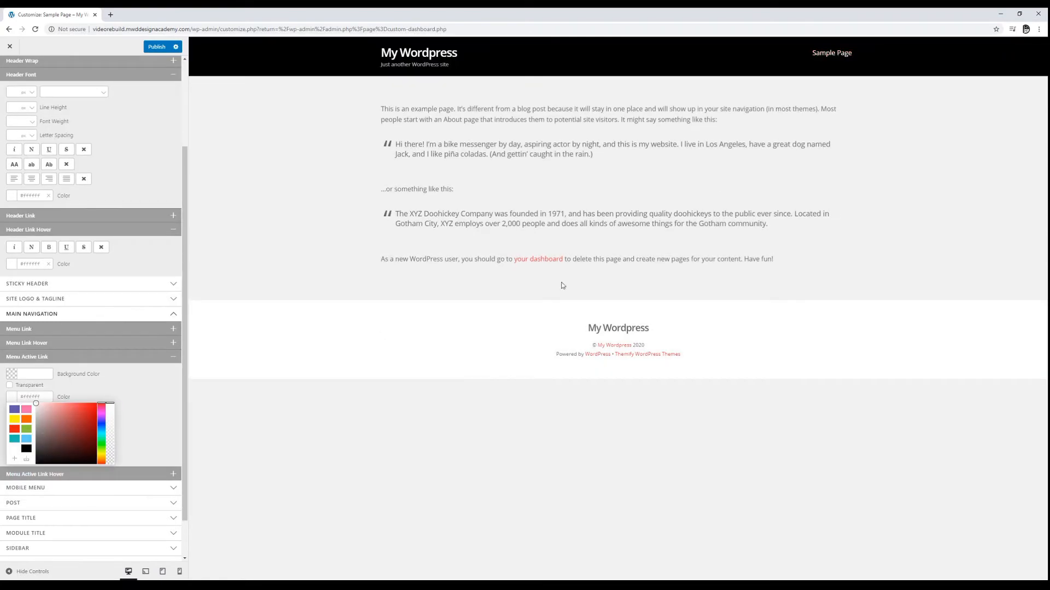
left_click(170, 357)
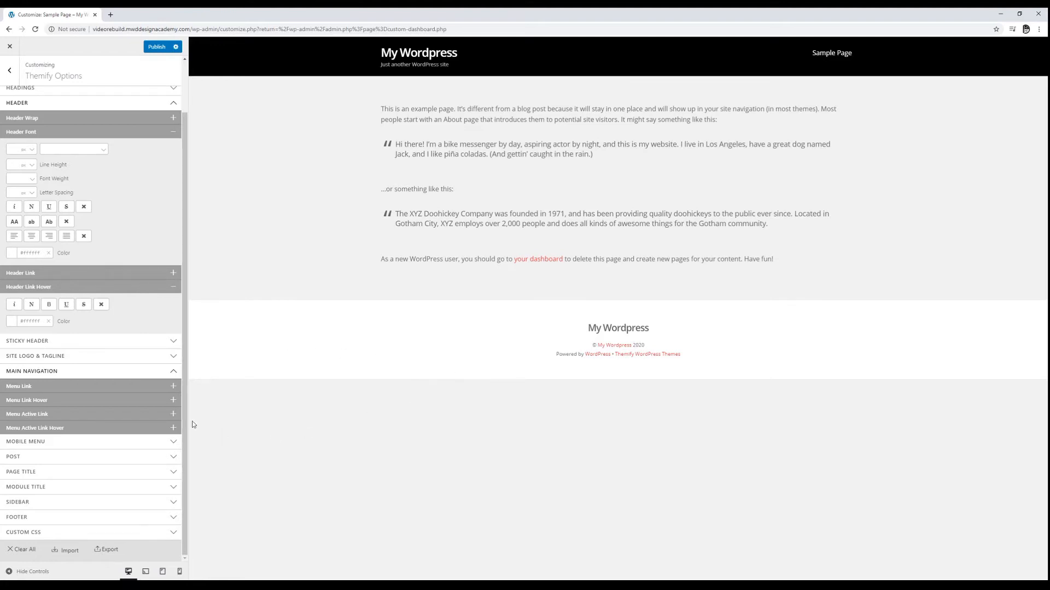
Collapse the header and navigation settings and set the Footer Wrap background color to black
left_click(173, 286)
left_click(176, 174)
left_click(176, 161)
left_click(174, 207)
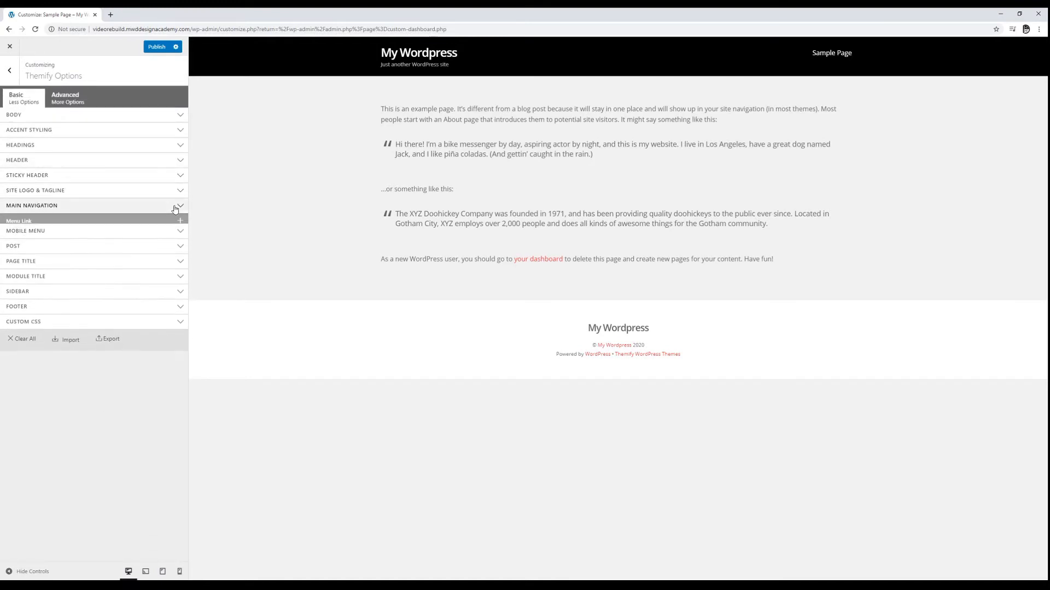
left_click(175, 296)
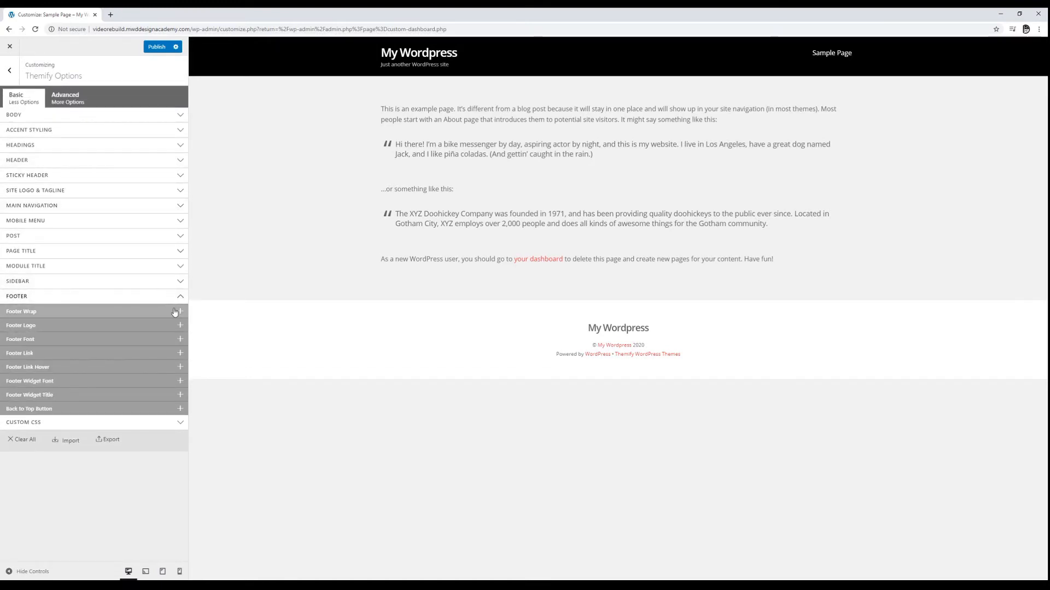
left_click(175, 312)
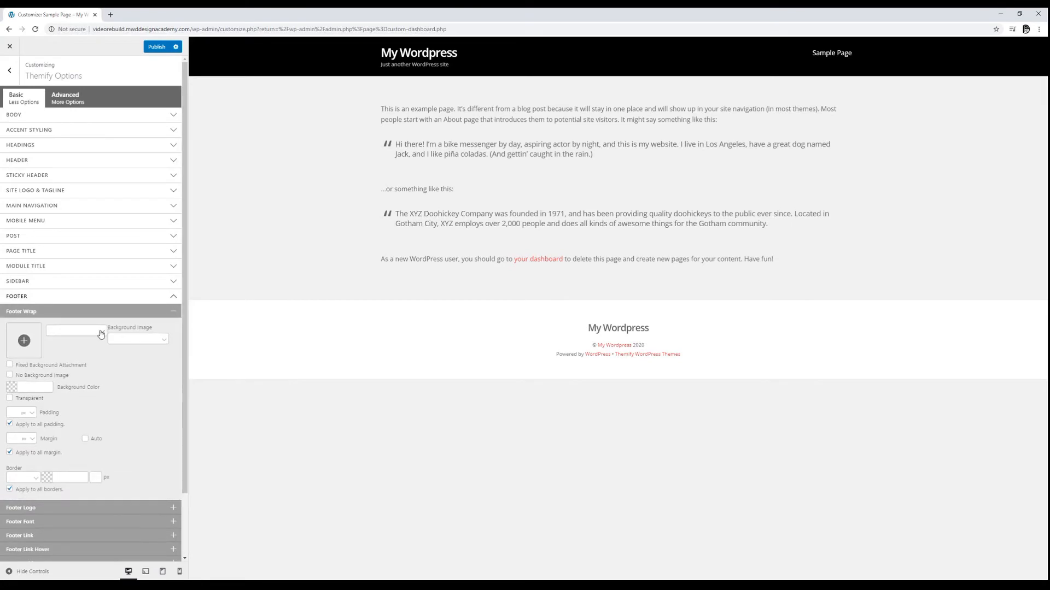
left_click(17, 388)
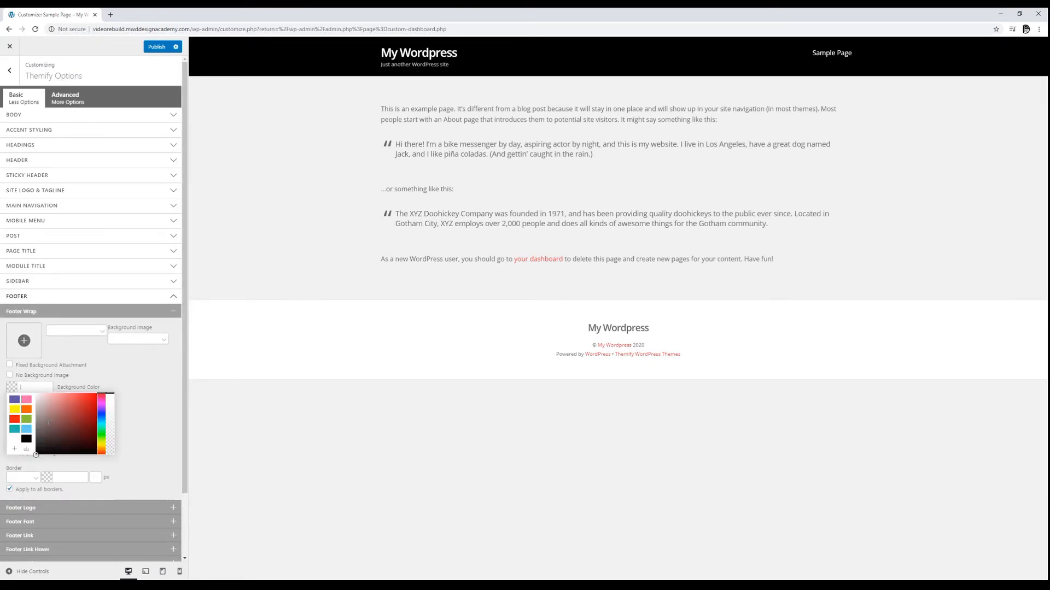
left_click(35, 455)
left_click(19, 464)
left_click(177, 312)
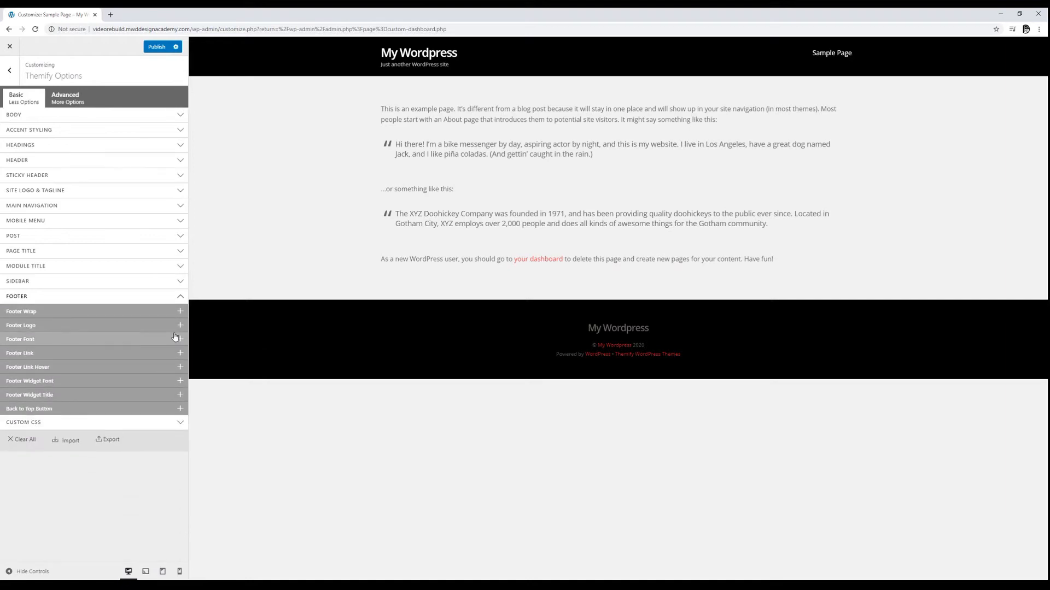
Set the Footer Font color to white (#FFFFFF)
left_click(175, 337)
left_click(14, 463)
left_click(15, 454)
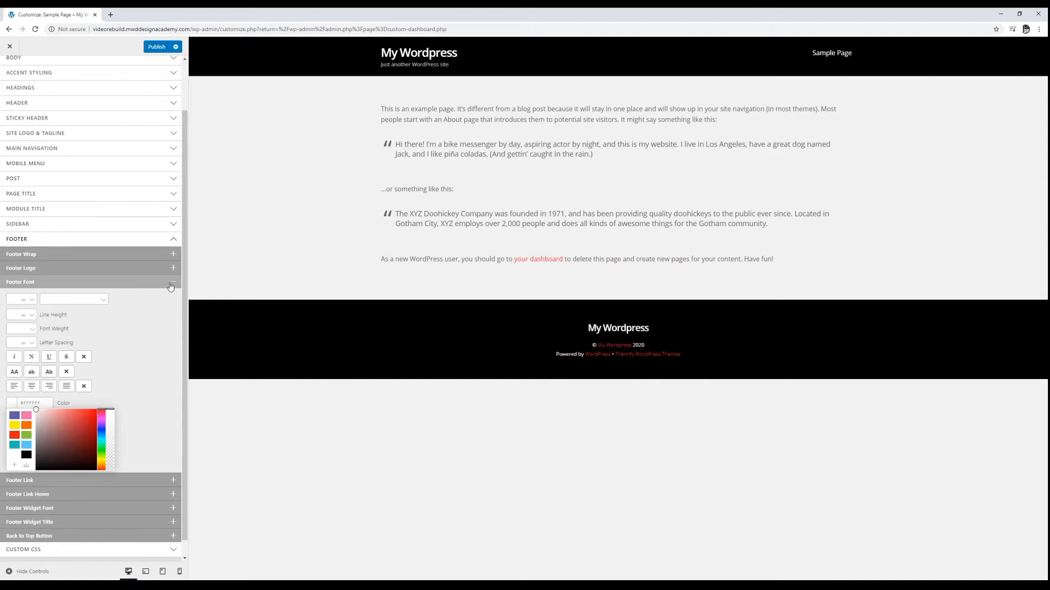
left_click(171, 284)
Set the Footer Link color to white
left_click(170, 354)
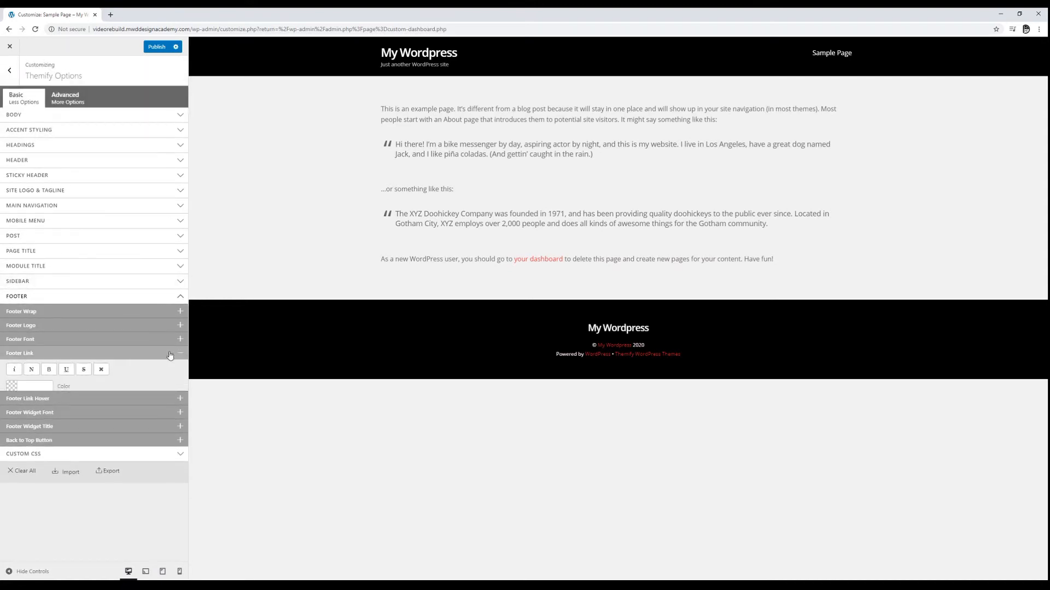
left_click(27, 387)
left_click(15, 439)
left_click(167, 354)
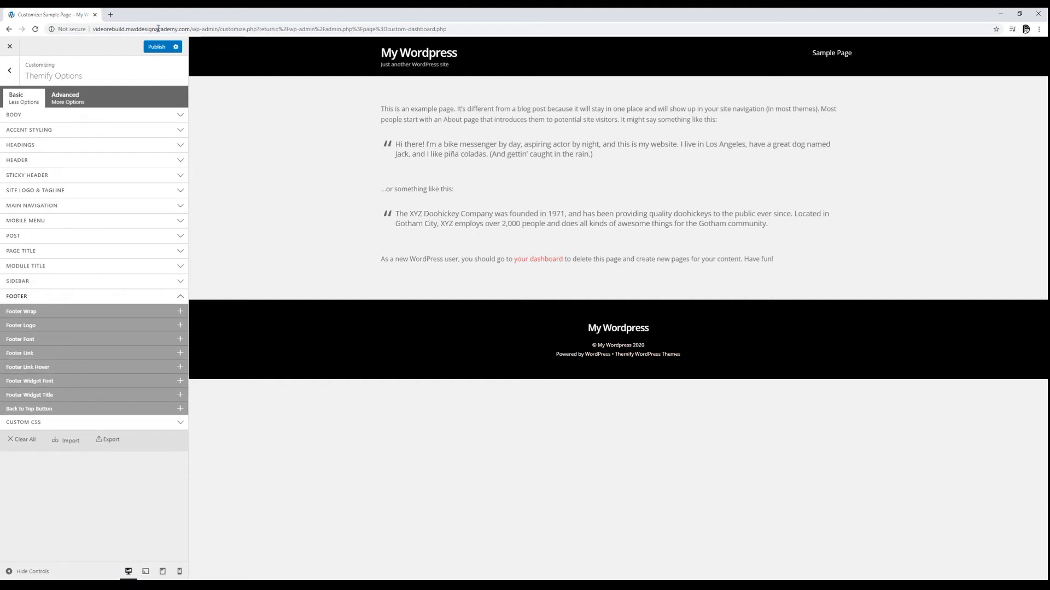
Publish the theme customizations and check the Sample Page on the live site
left_click(157, 47)
left_click(10, 46)
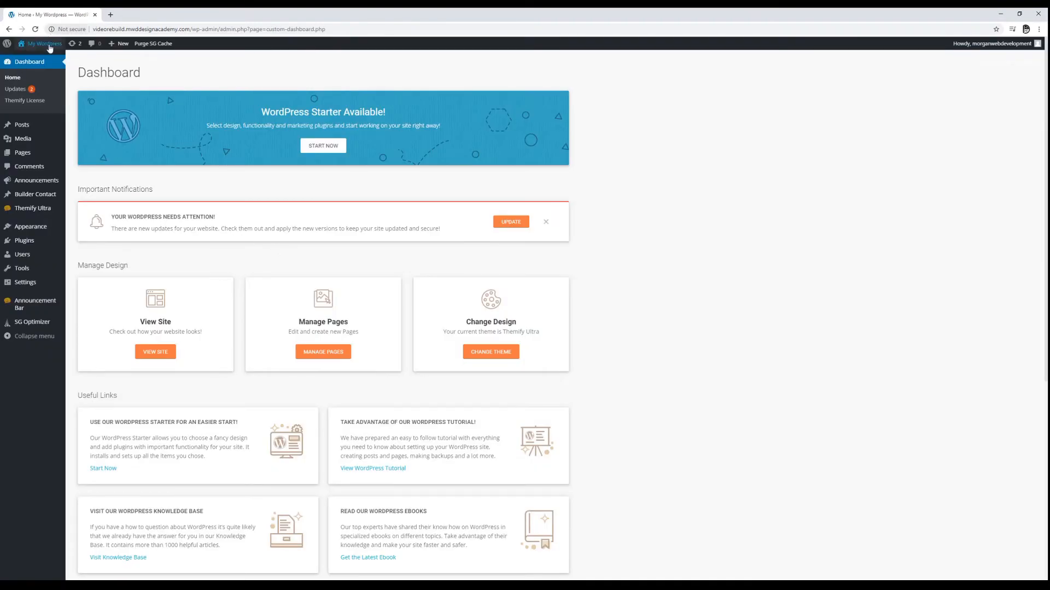
left_click(34, 58)
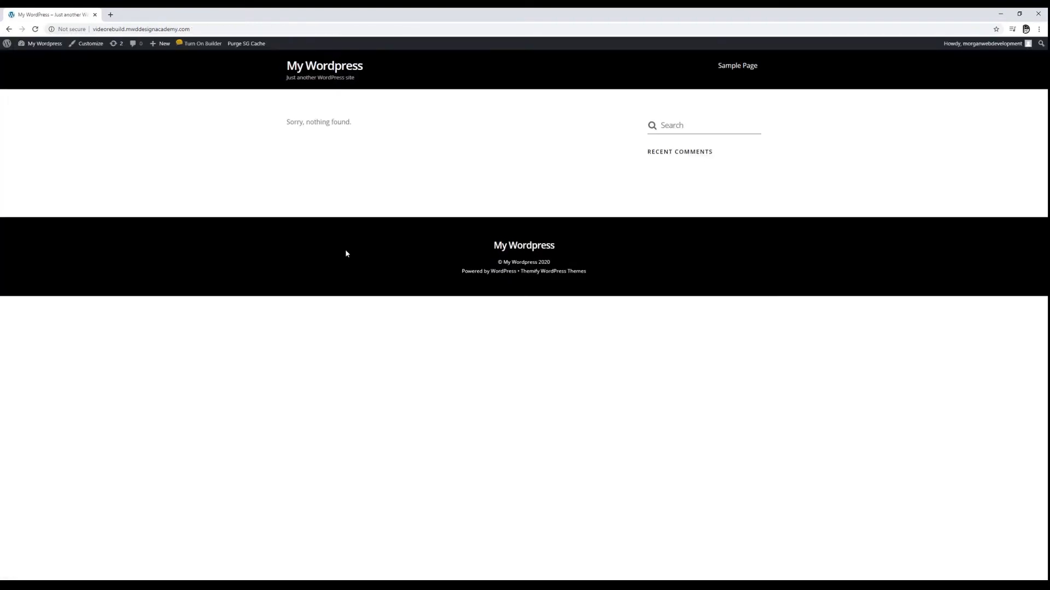
left_click(740, 66)
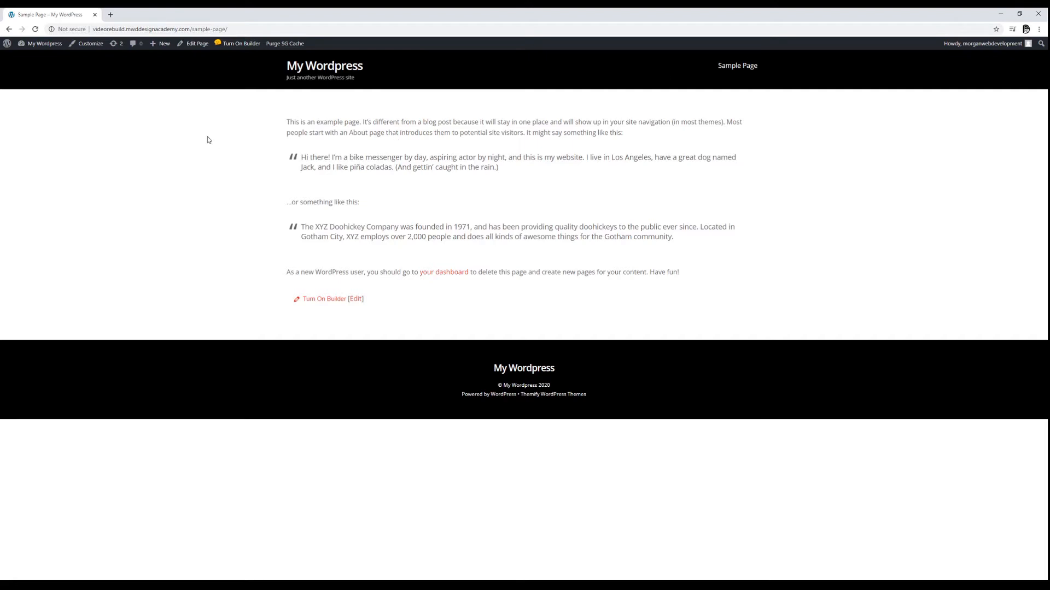
Reopen the theme customizer for the Sample Page and set the main navigation's Menu Link Hover text color to #e3e3e3
left_click(86, 46)
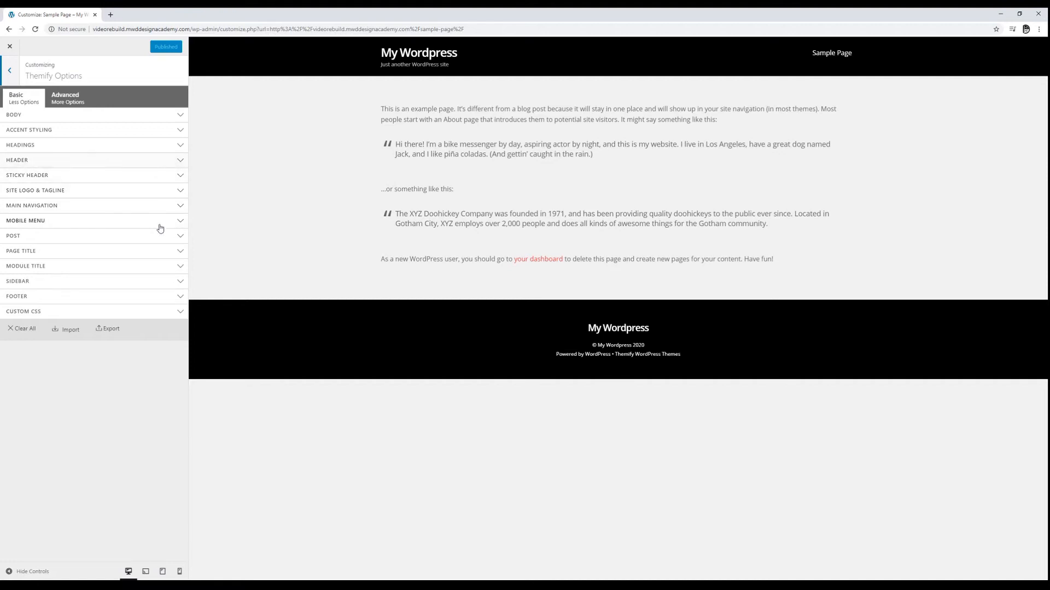
left_click(175, 205)
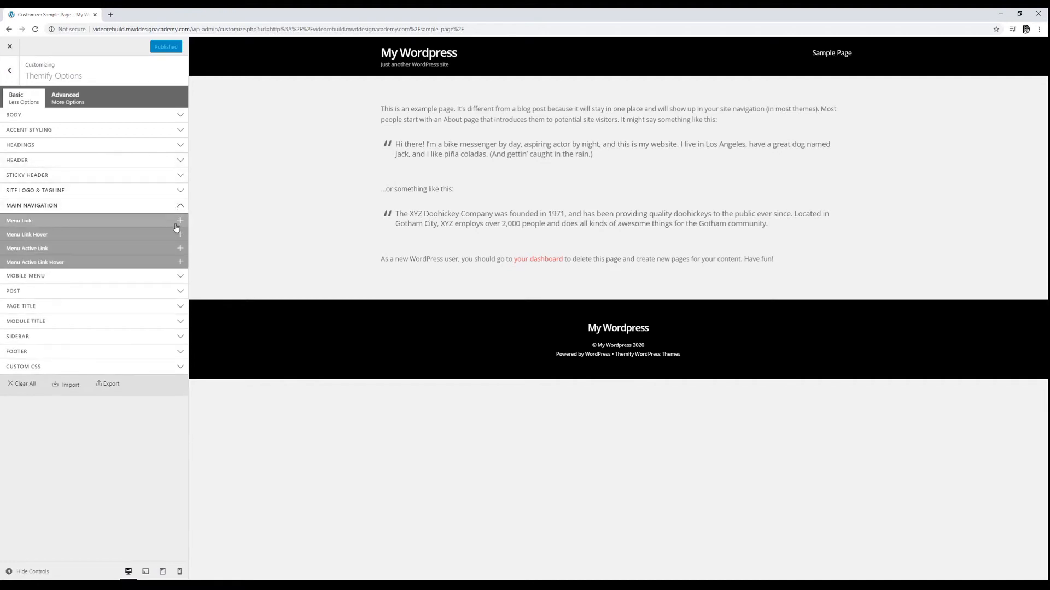
left_click(181, 235)
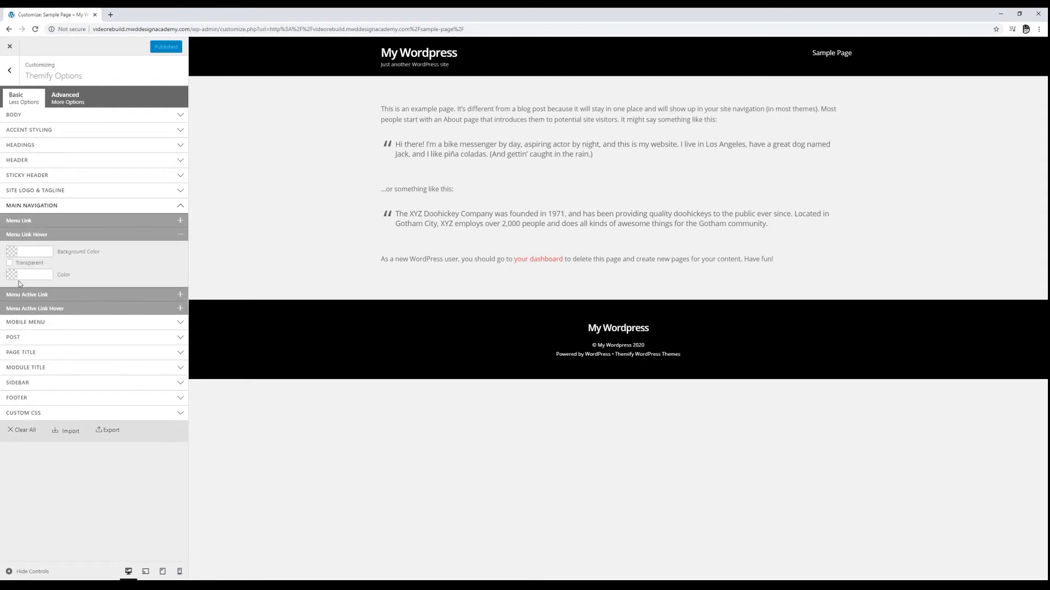
left_click(14, 276)
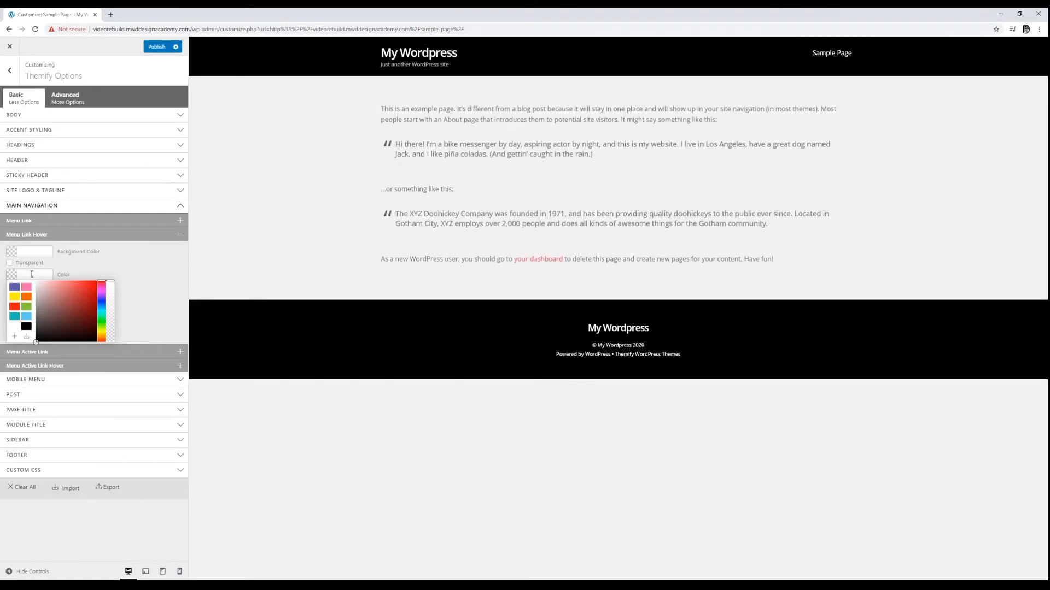
type("e3e3e3")
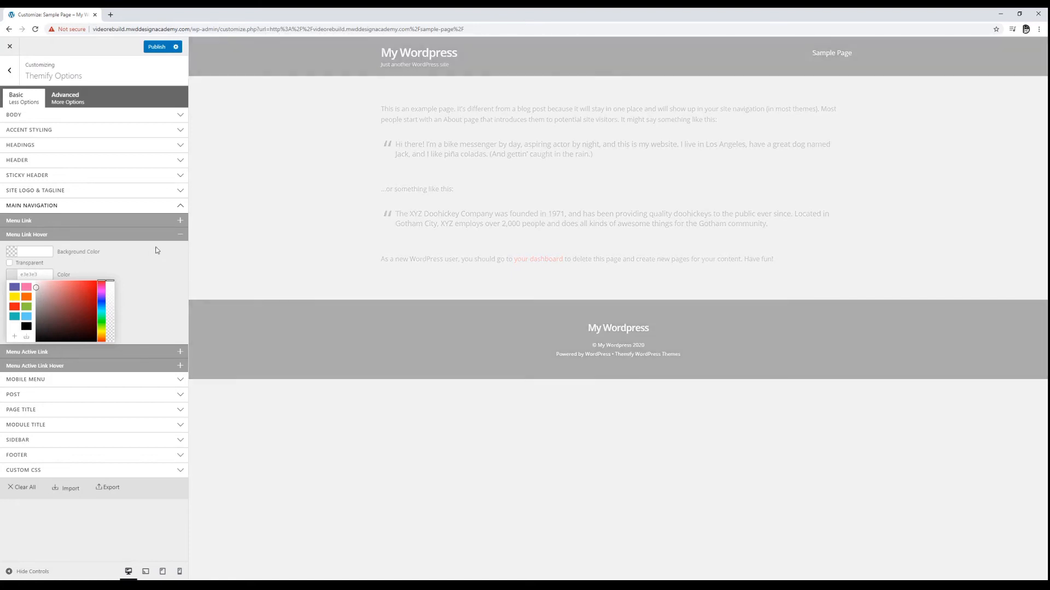
left_click(180, 234)
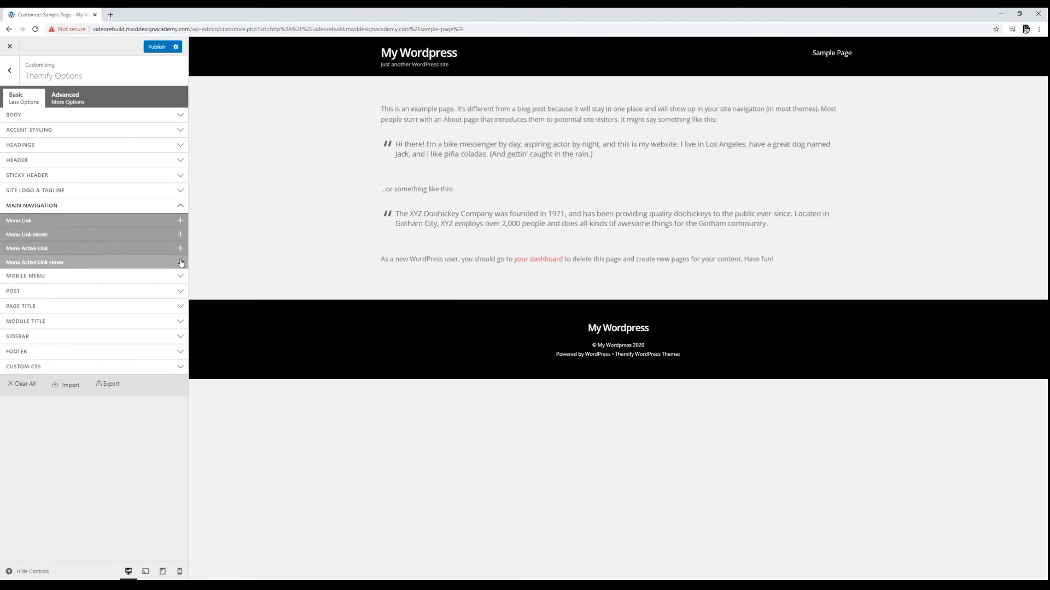
Set the main navigation's Menu Active Link Hover text color to #e3e3e3
left_click(180, 262)
left_click(22, 303)
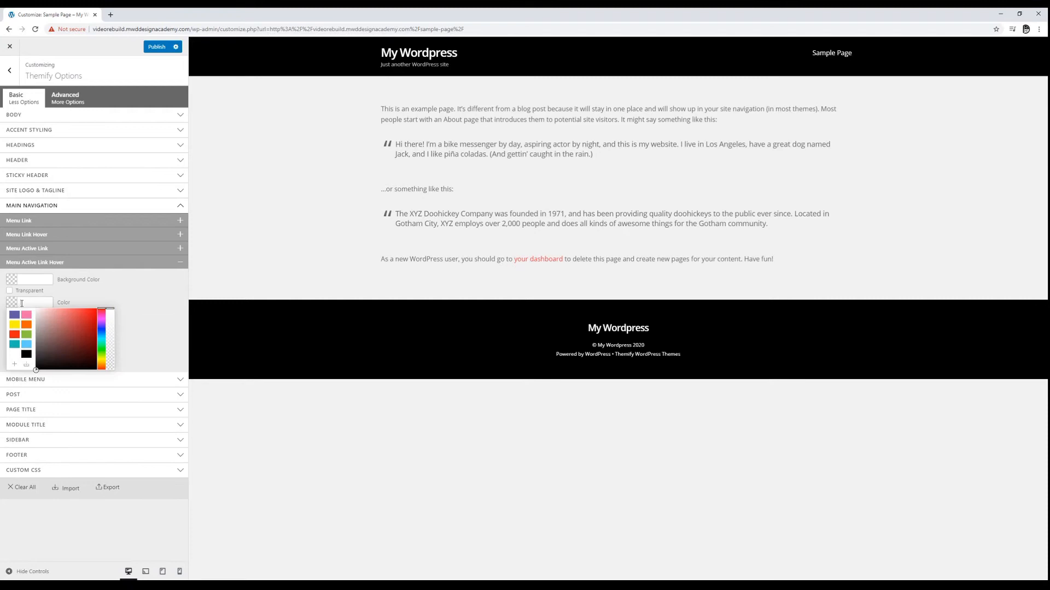
type("e3e3e3")
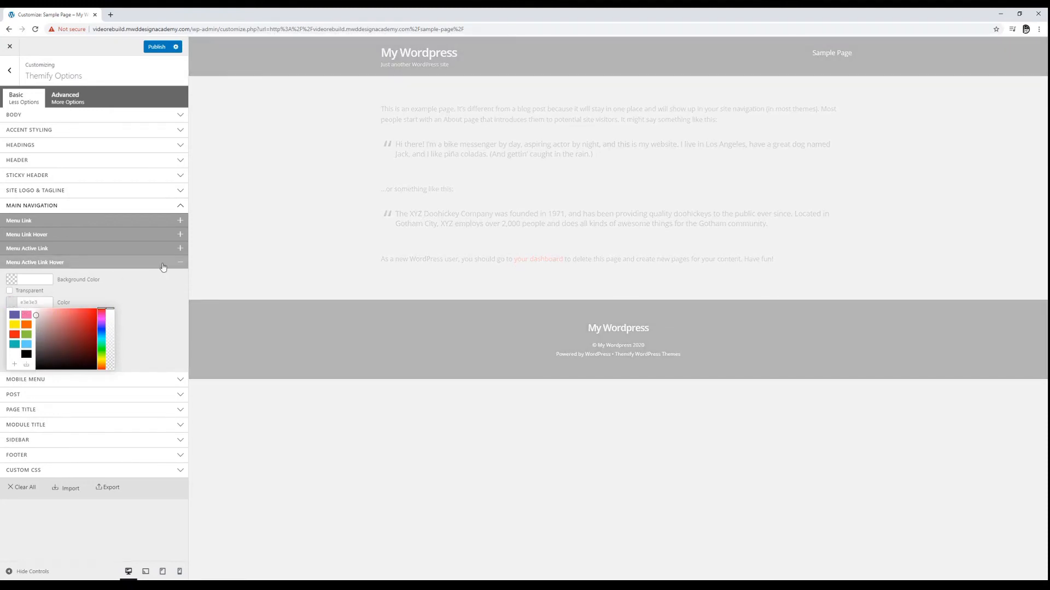
left_click(162, 264)
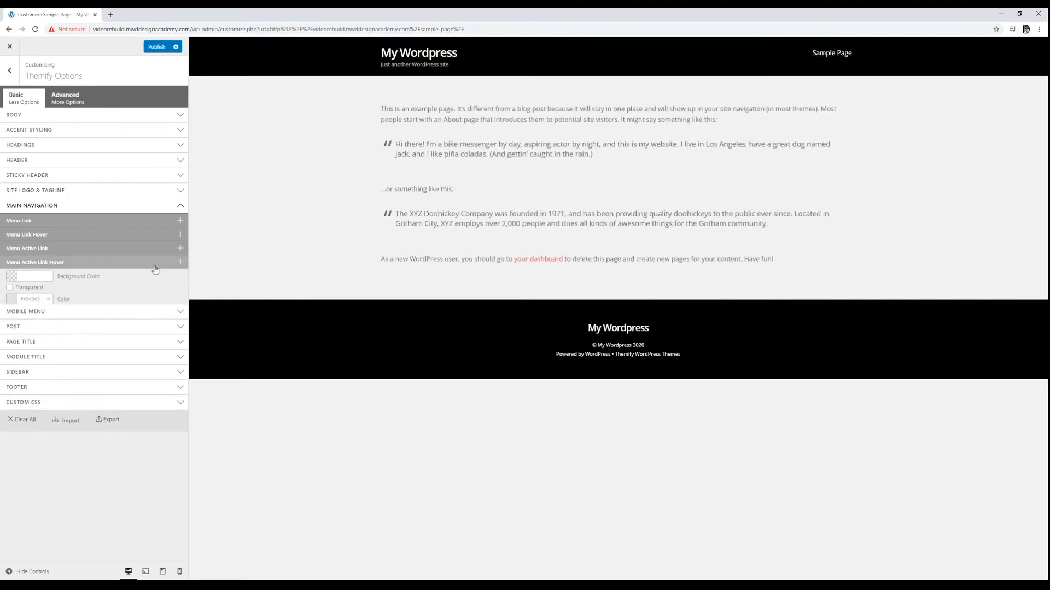
Set the Header Link Hover color to #e3e3e3 and collapse the header and main navigation settings
left_click(152, 162)
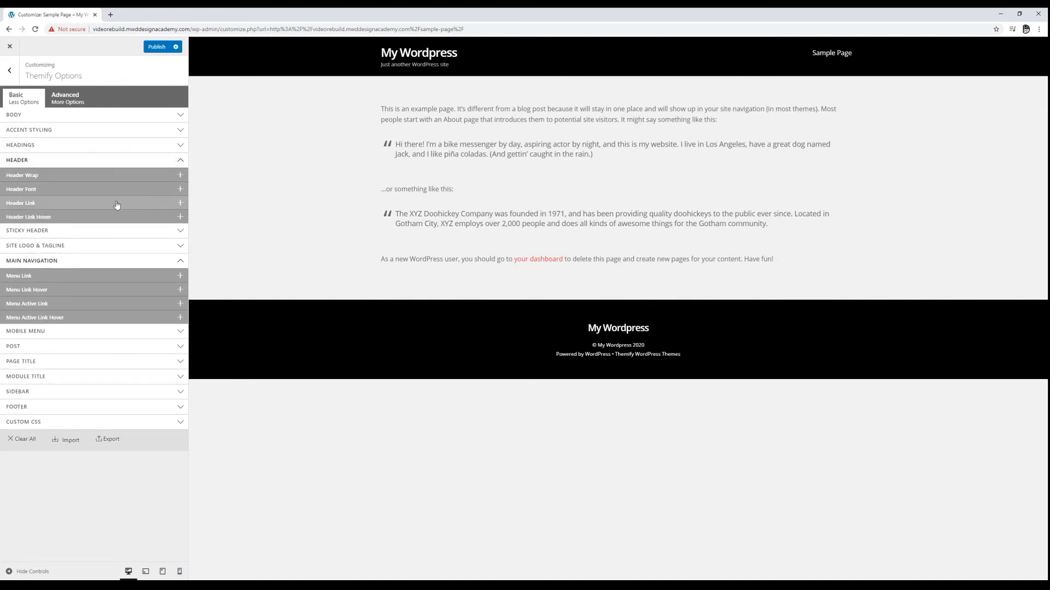
left_click(131, 219)
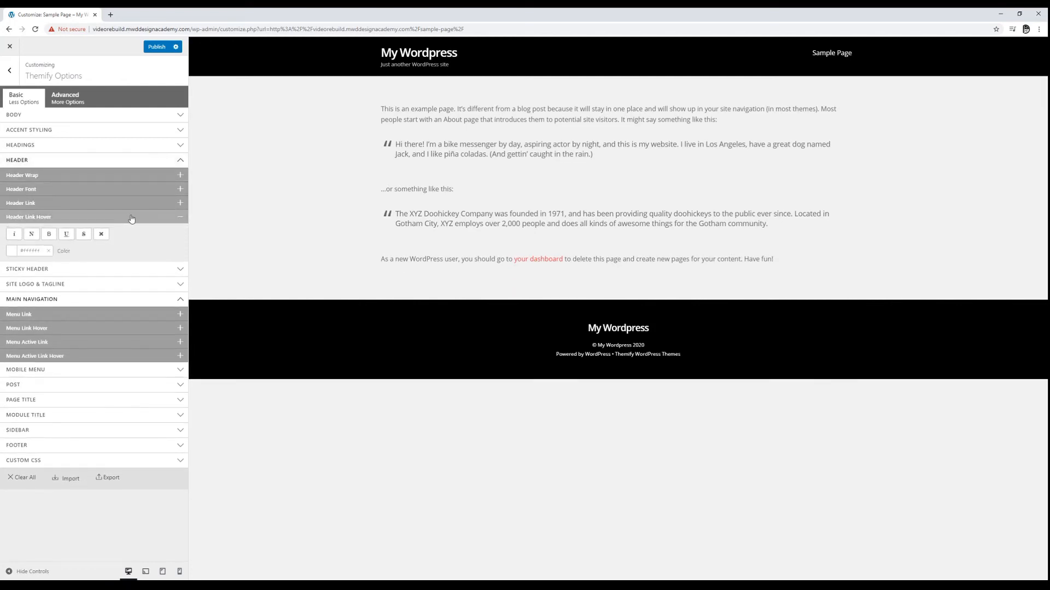
left_click(40, 252)
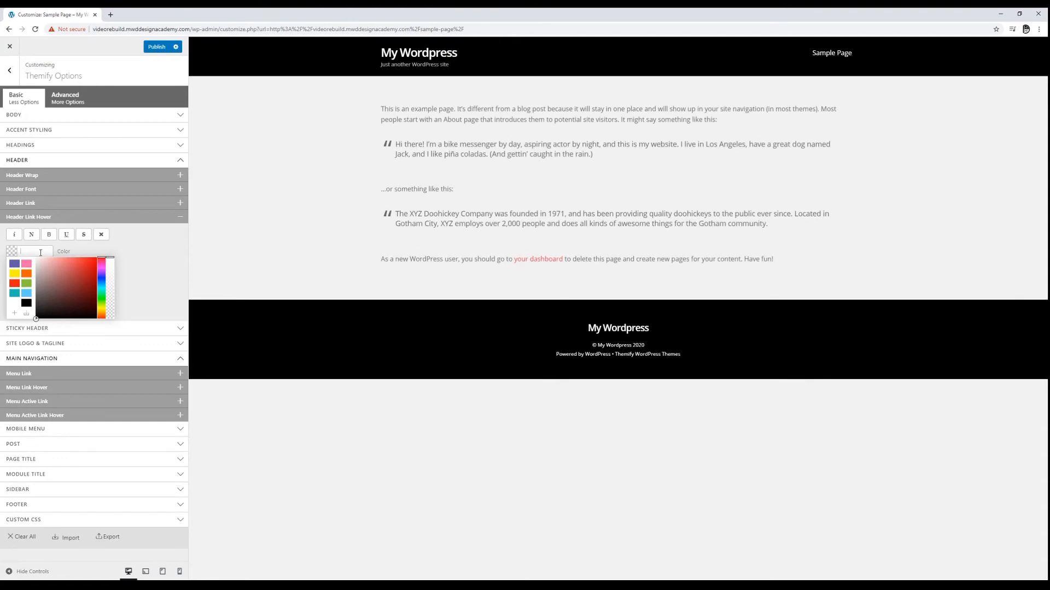
type("e3e3e")
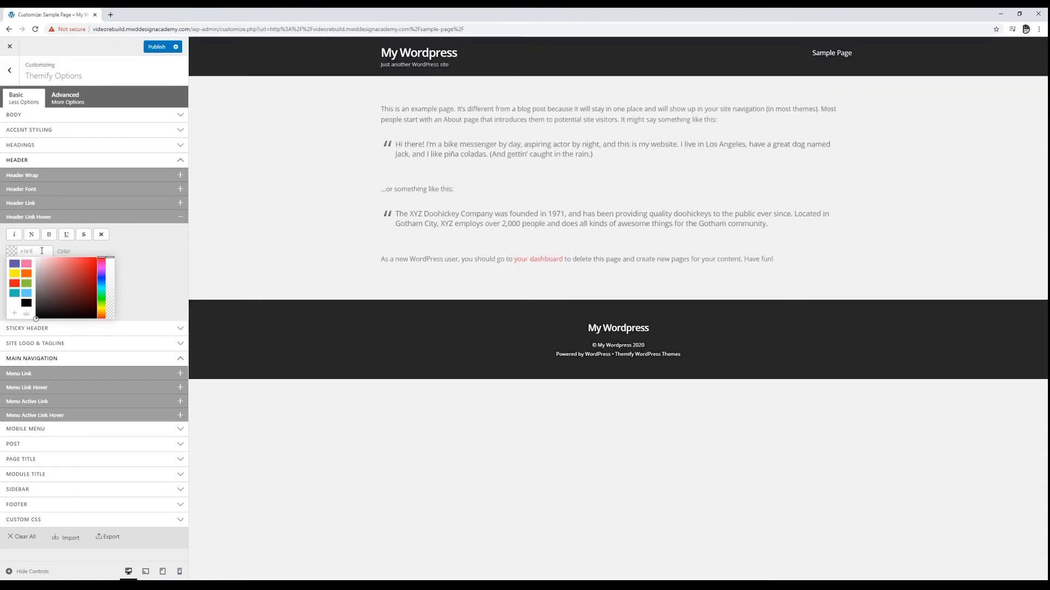
type("3")
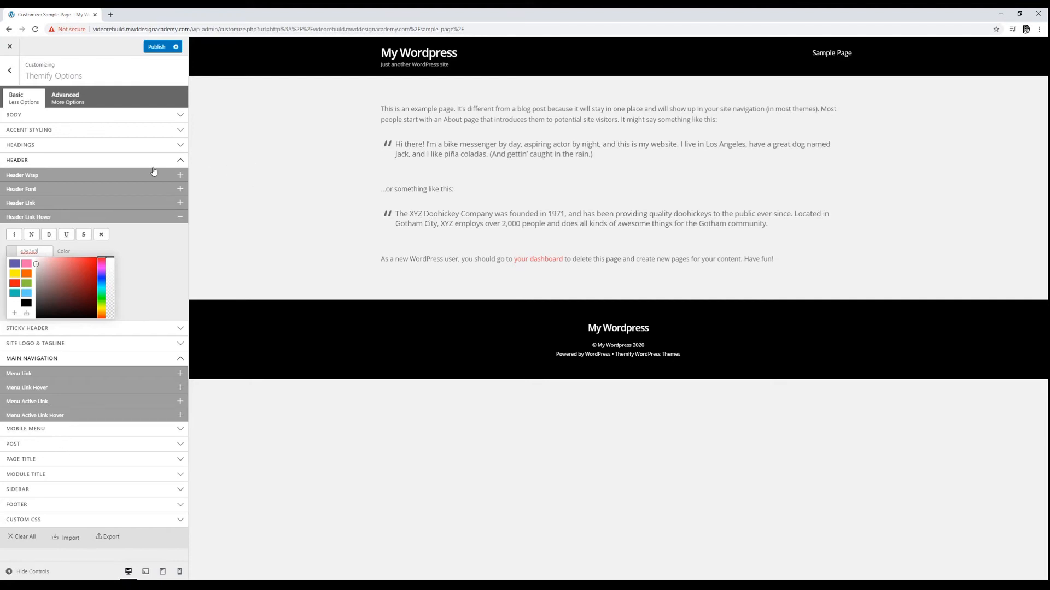
left_click(173, 165)
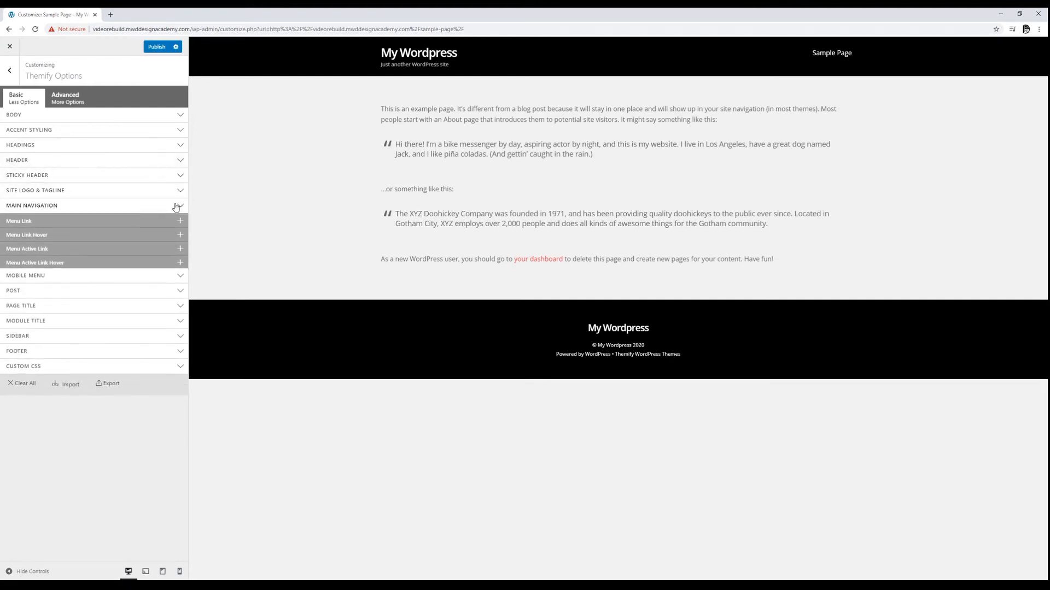
left_click(172, 211)
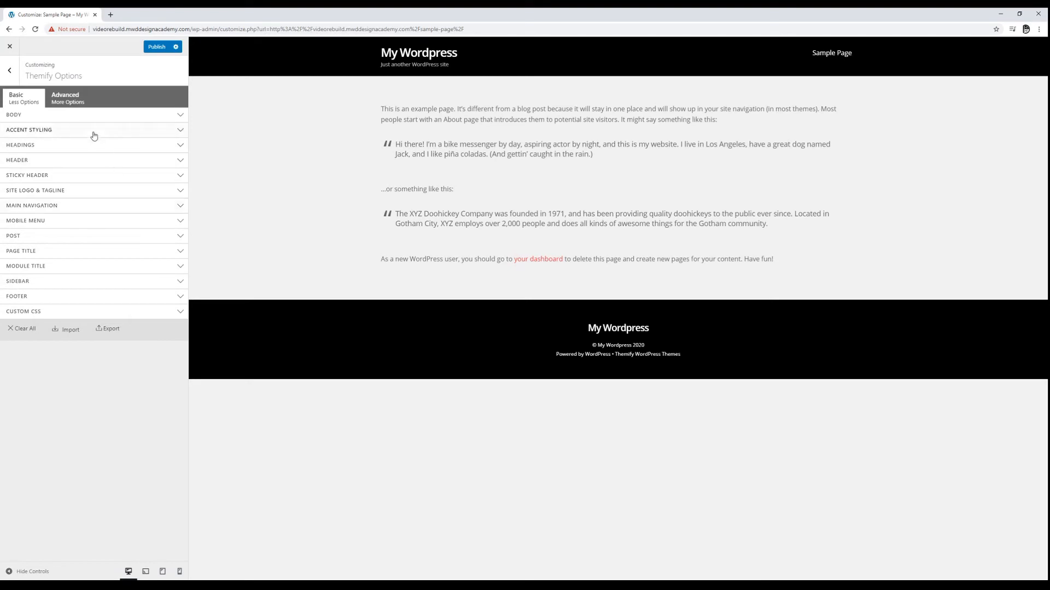
Set the Body Font family to the Google font Open Sans and collapse the body settings
left_click(181, 147)
left_click(179, 116)
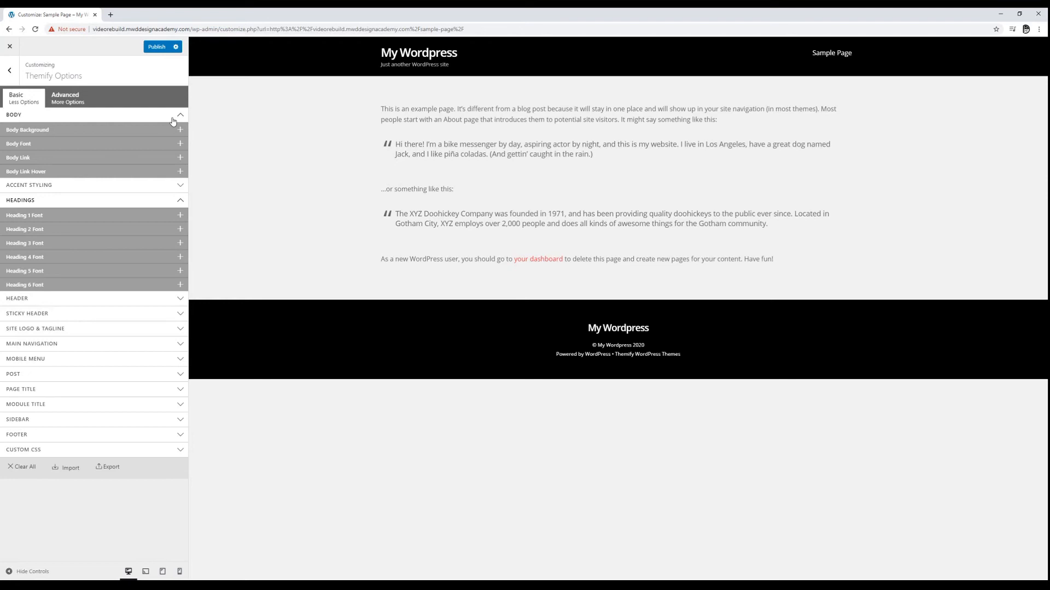
left_click(176, 143)
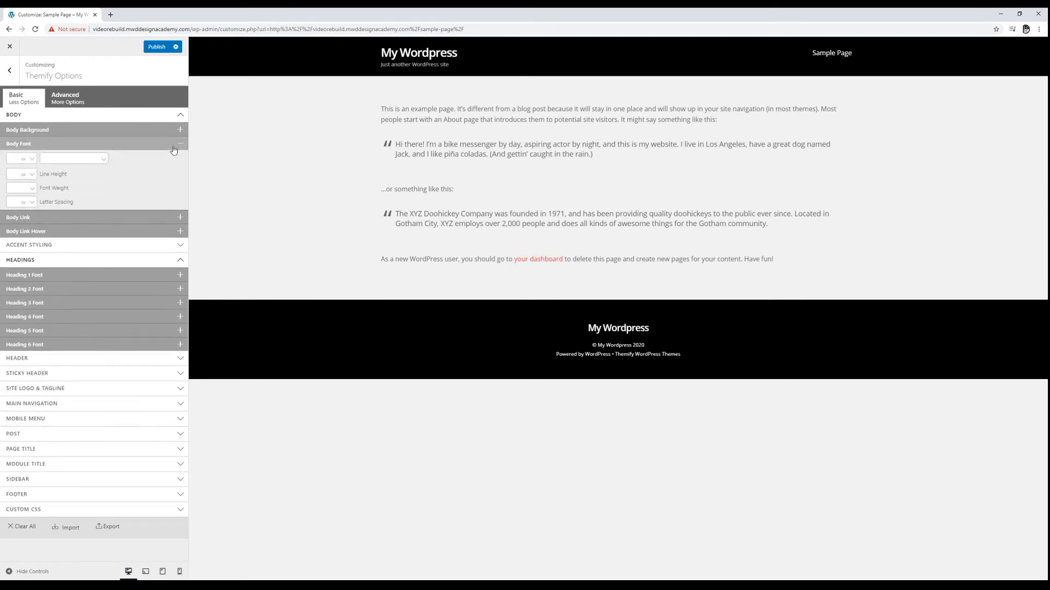
left_click(86, 161)
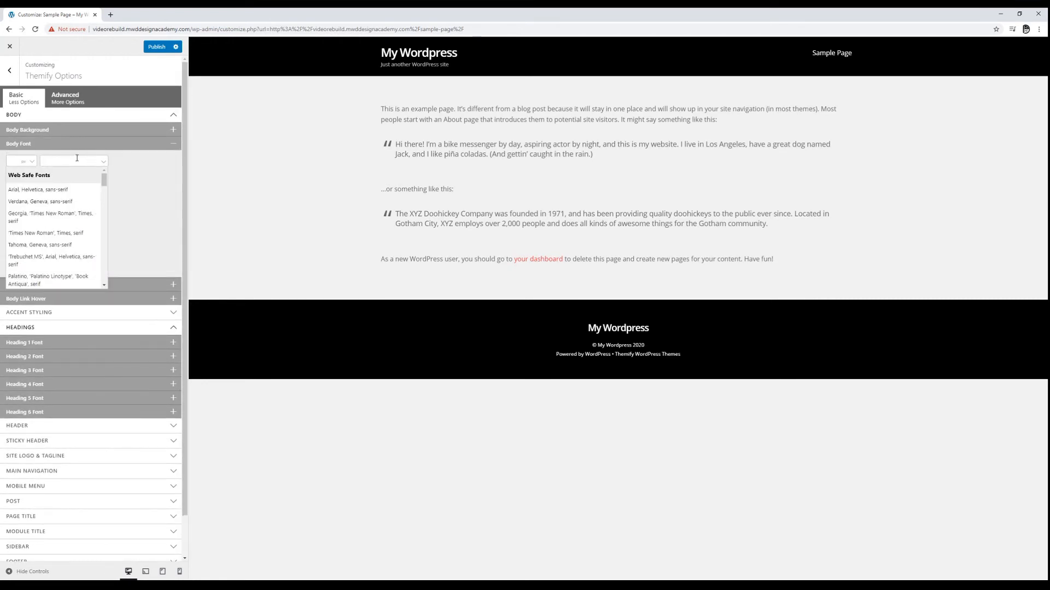
type("open")
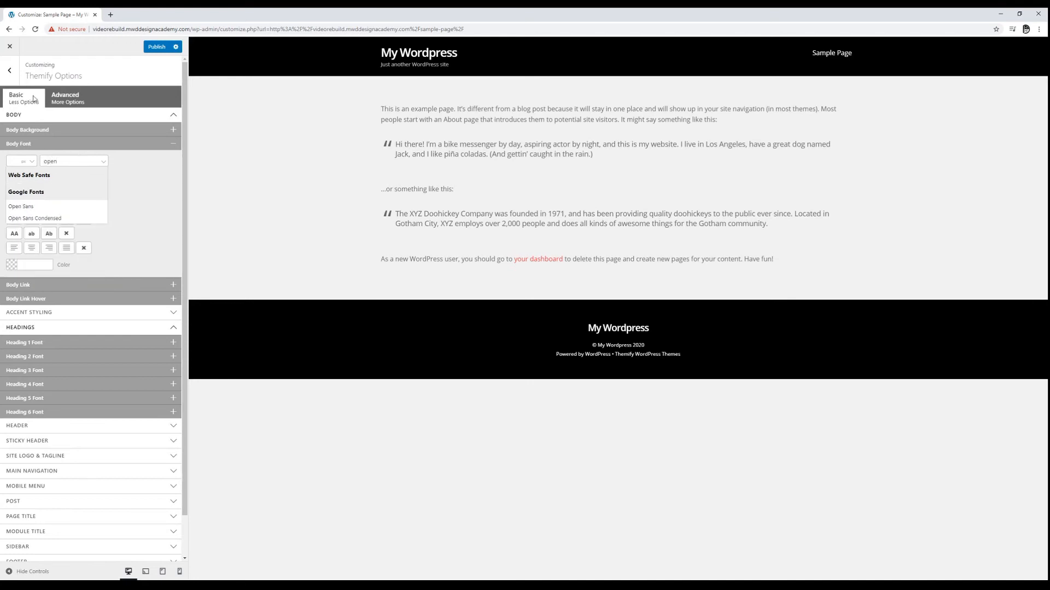
left_click(33, 207)
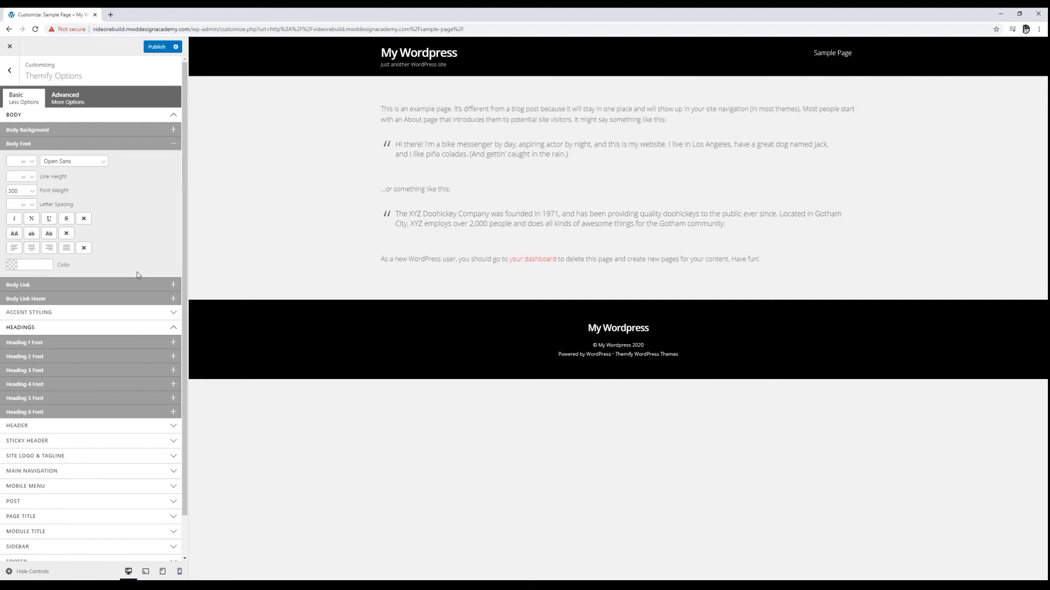
left_click(174, 114)
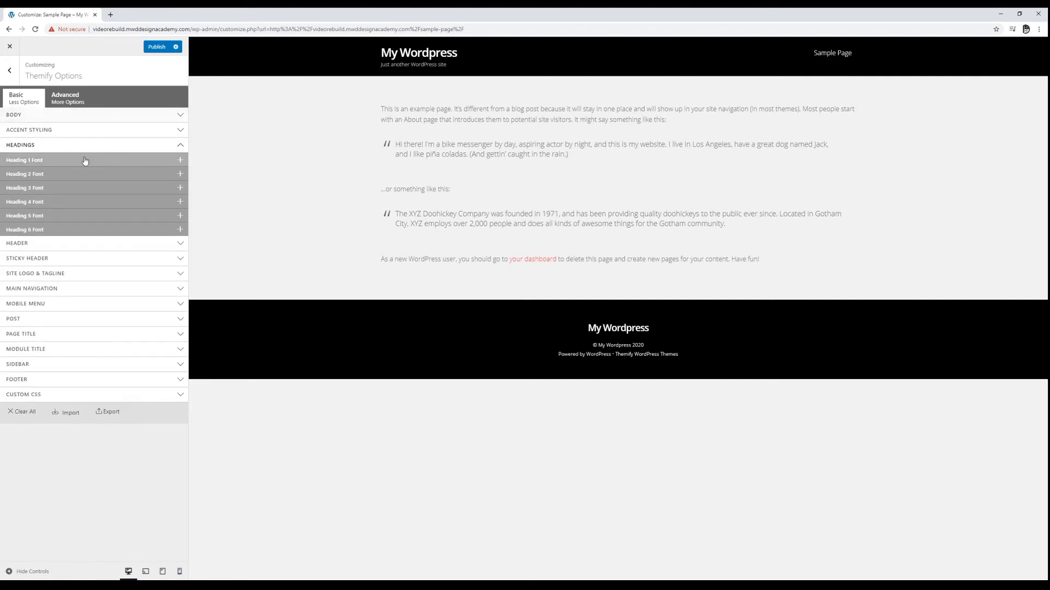
Set the Heading 1 Font family to Open Sans with a font size of 80
left_click(179, 161)
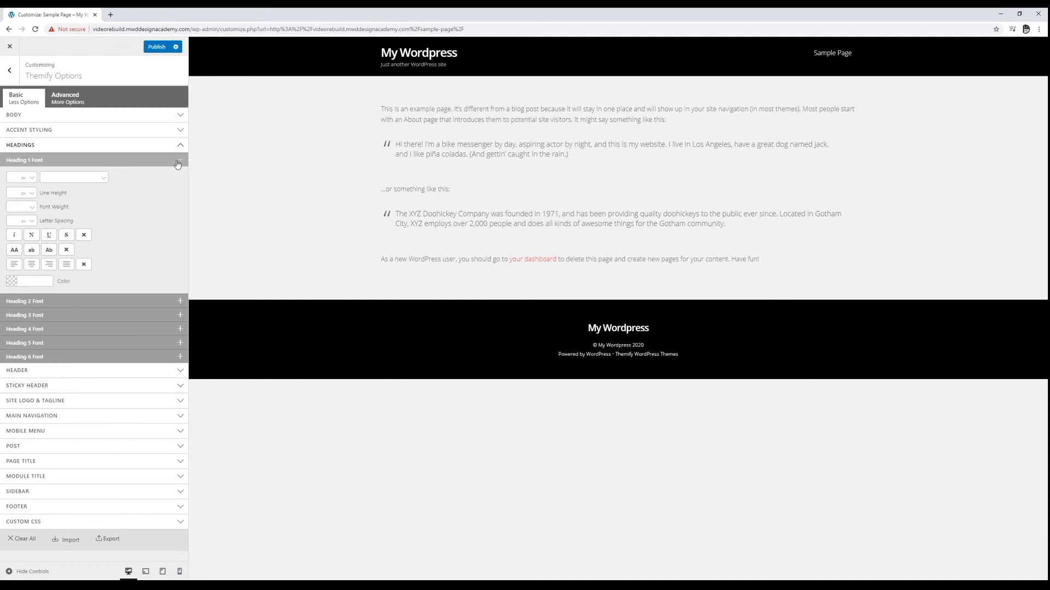
left_click(179, 161)
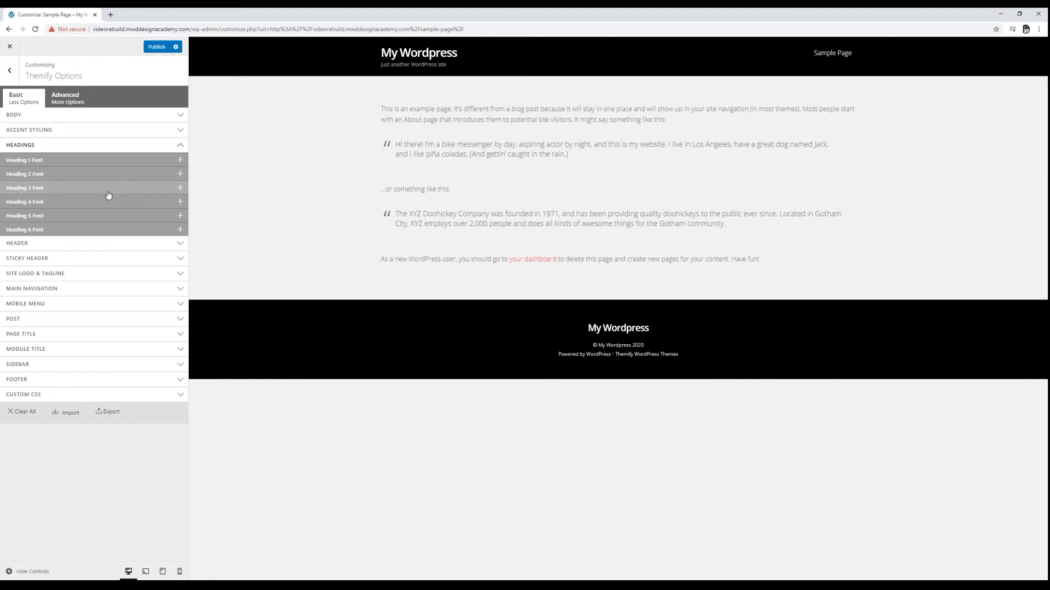
left_click(175, 161)
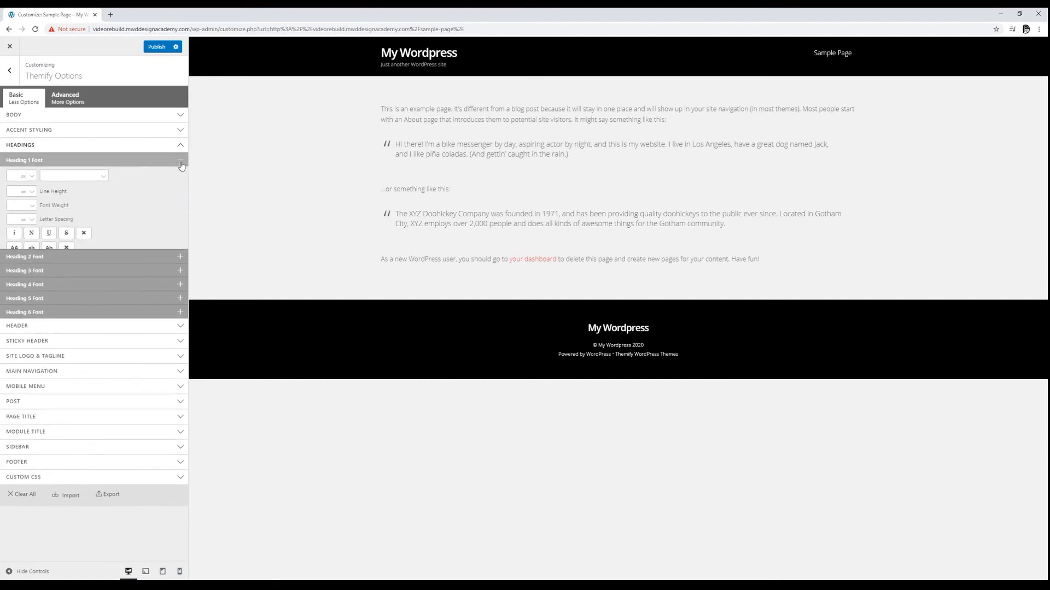
left_click(81, 180)
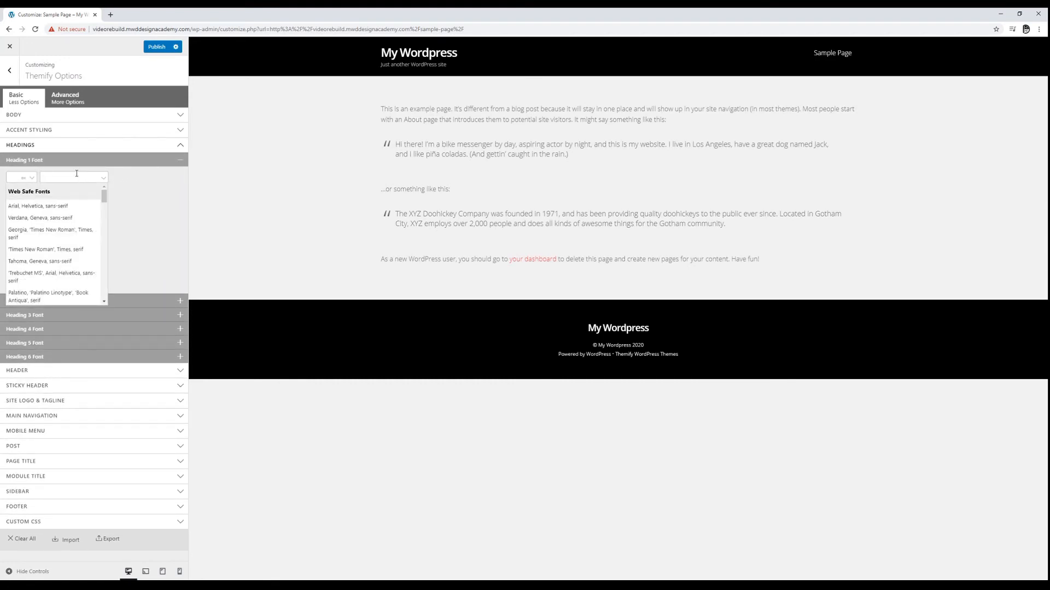
type("open")
left_click(31, 223)
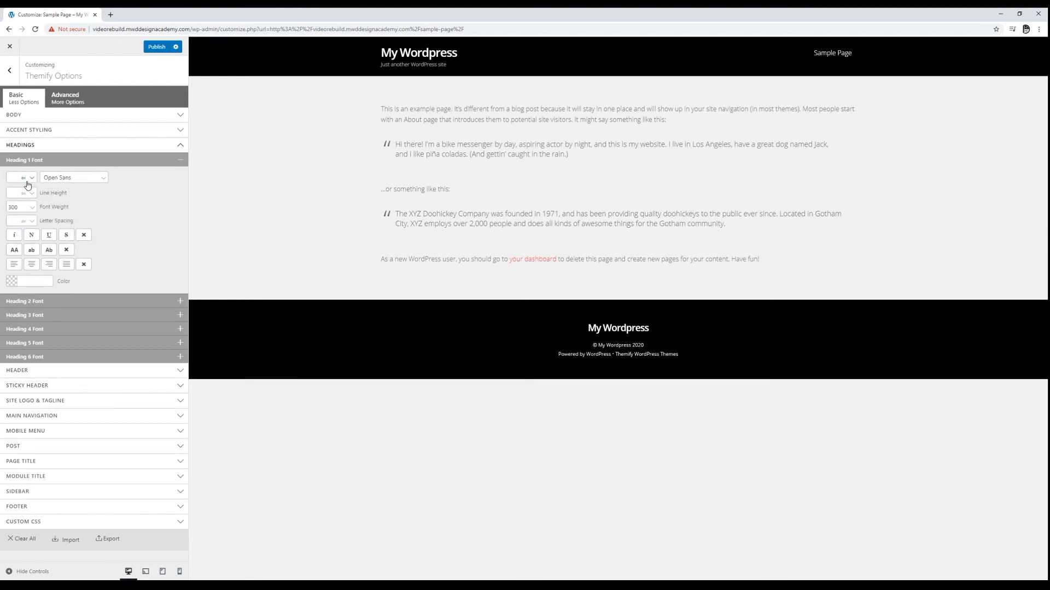
left_click(12, 177)
type("80")
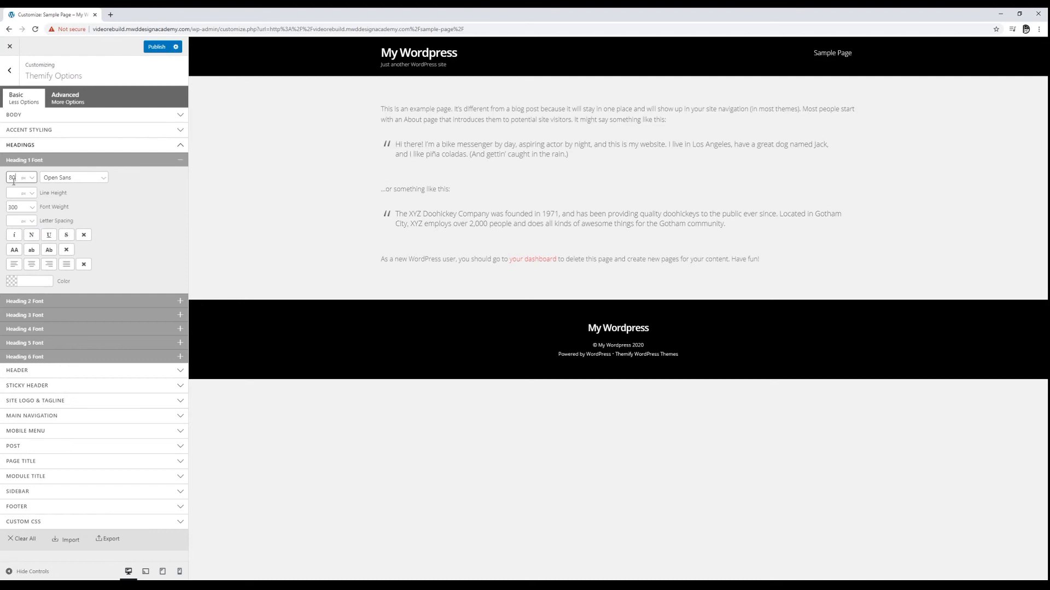
left_click(174, 164)
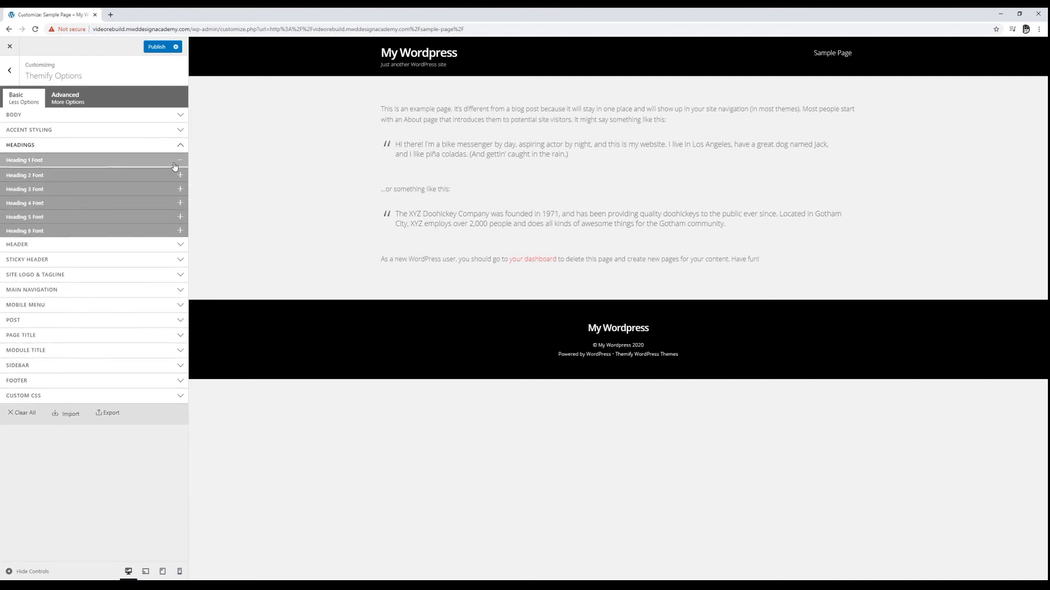
left_click(175, 164)
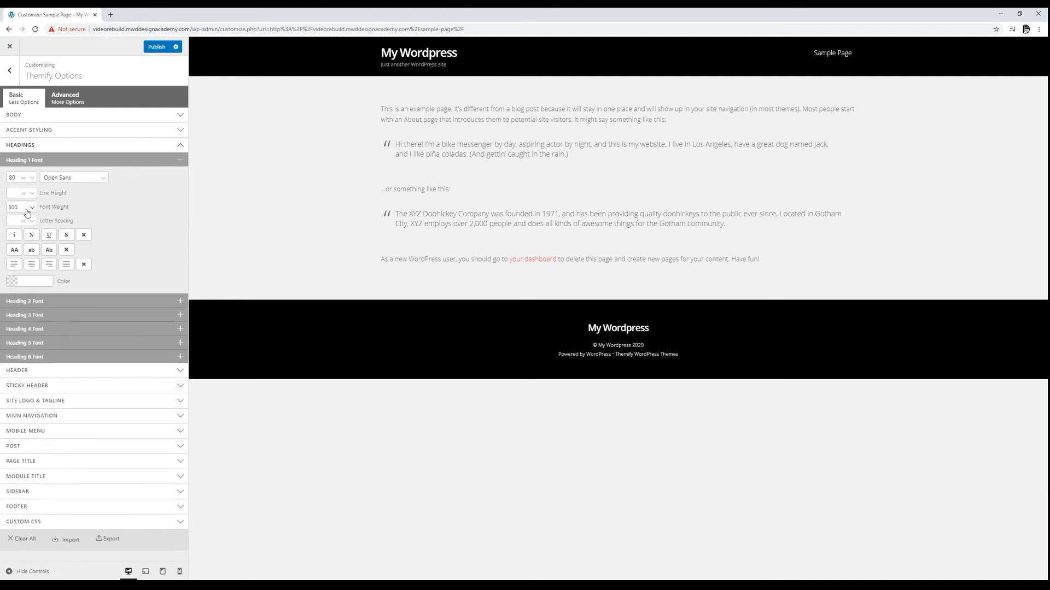
left_click(172, 160)
Set the Heading 2 Font family to Open Sans and collapse its settings
left_click(169, 175)
left_click(68, 189)
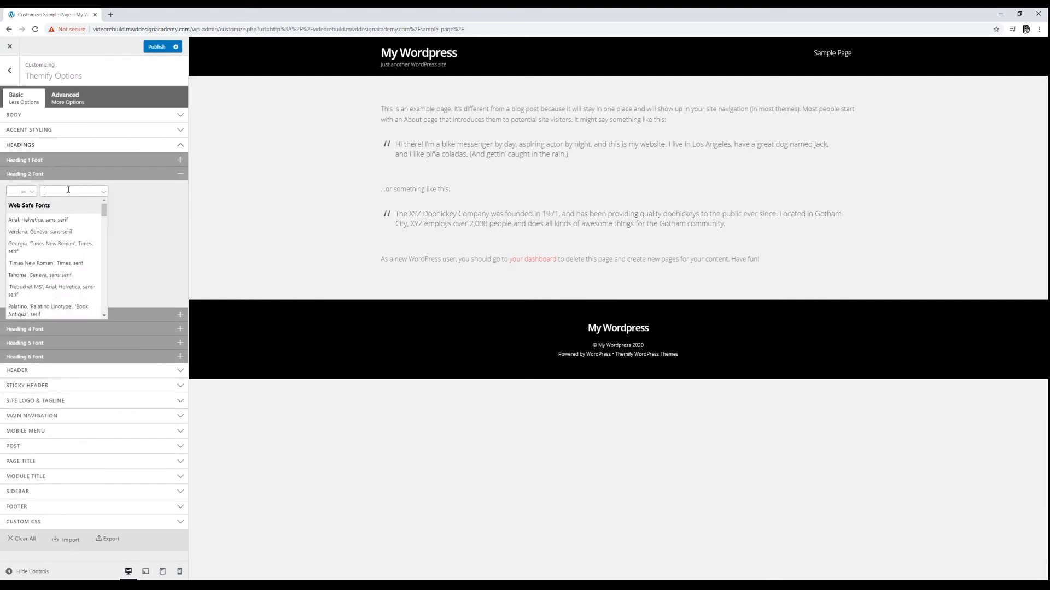
type("op")
left_click(32, 237)
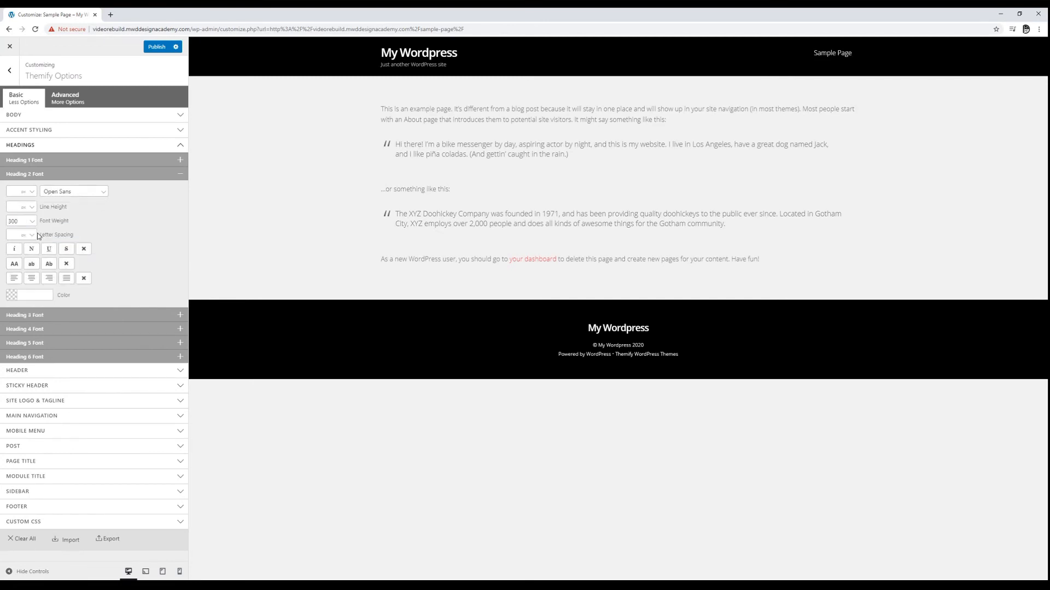
left_click(19, 190)
left_click(177, 174)
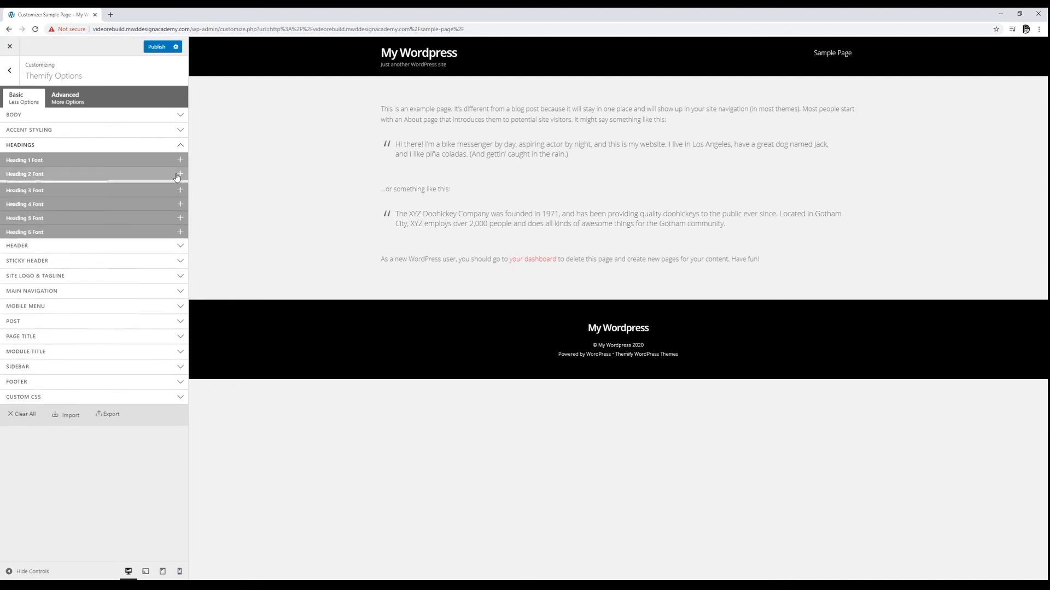
Set the Heading 3 Font family to Open Sans with a font size of 50 and collapse its settings
left_click(178, 190)
left_click(72, 205)
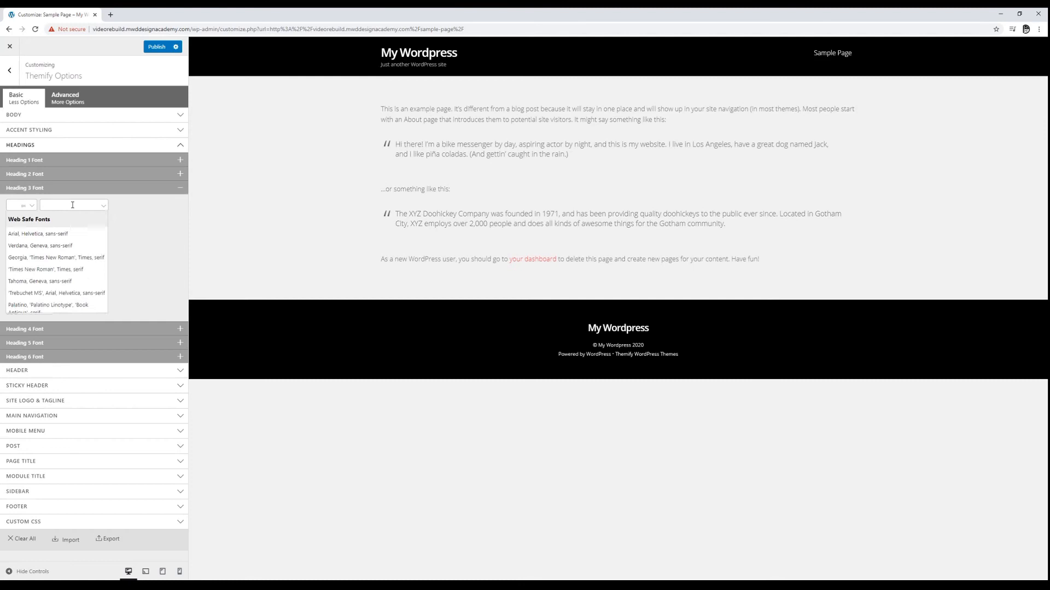
type("op")
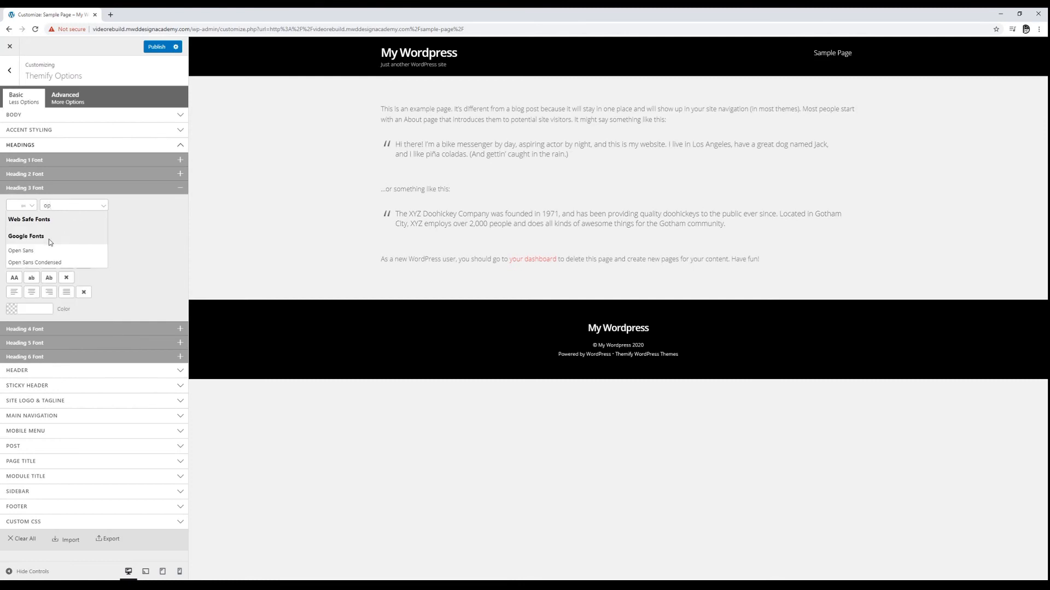
left_click(43, 250)
left_click(13, 205)
type("5")
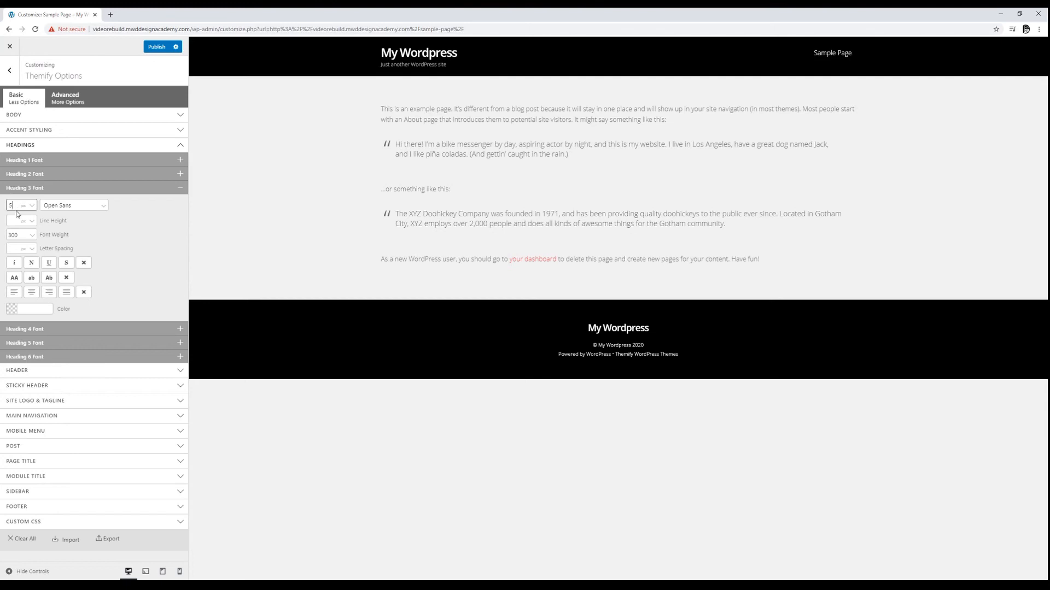
type("0")
left_click(180, 187)
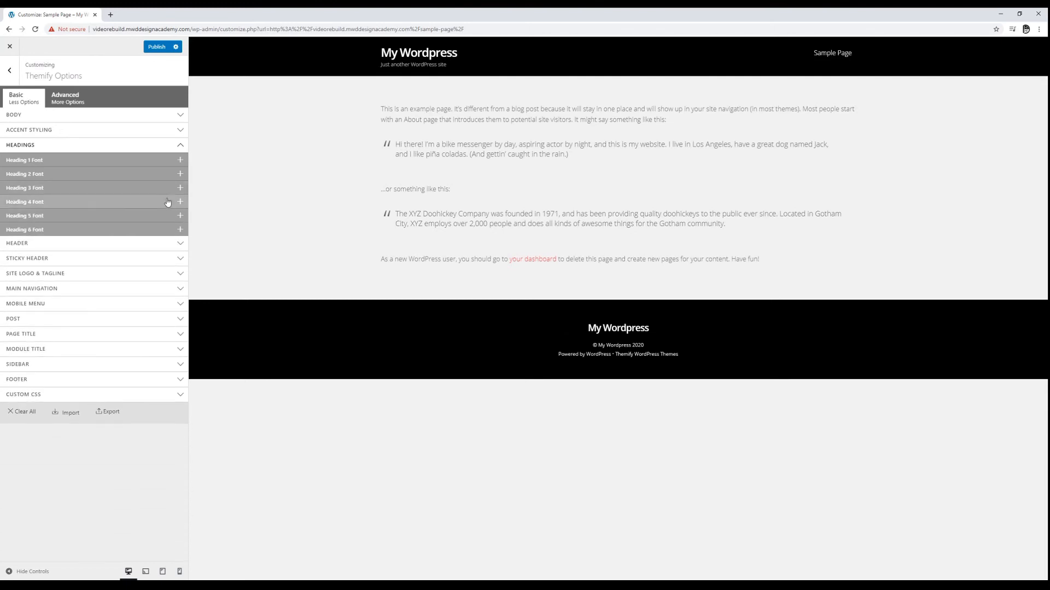
Set the Heading 4 Font family to Open Sans, enter its font size, and collapse its settings
left_click(181, 202)
left_click(75, 219)
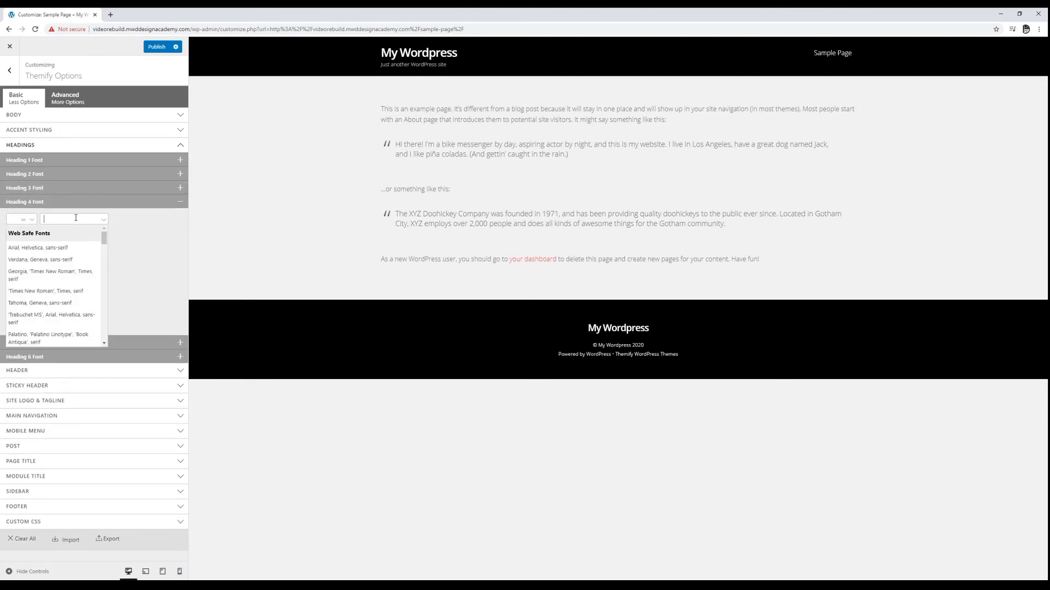
type("open")
left_click(17, 264)
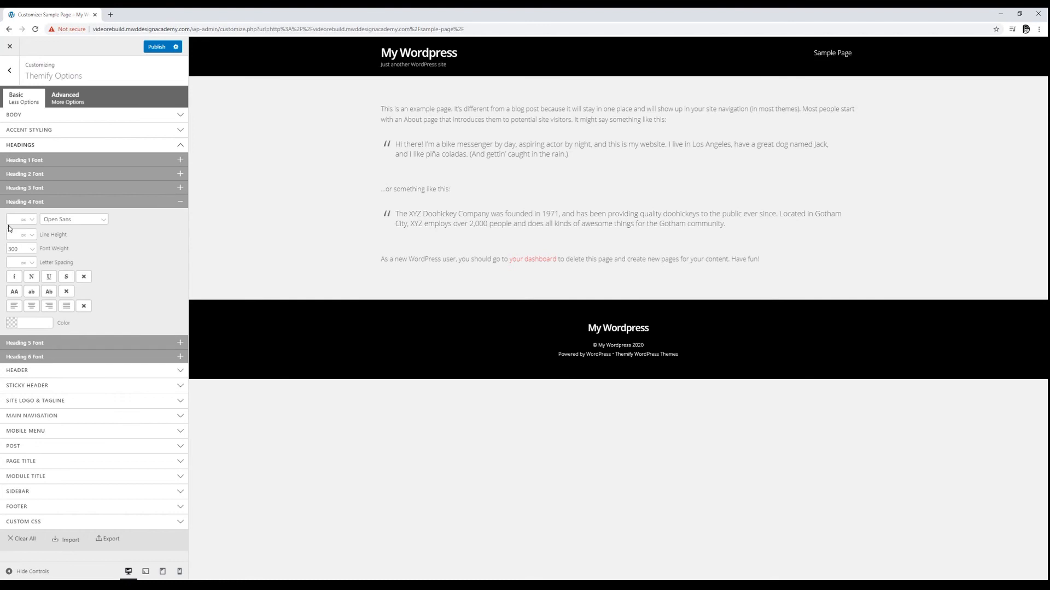
left_click(16, 219)
type("3")
left_click(180, 202)
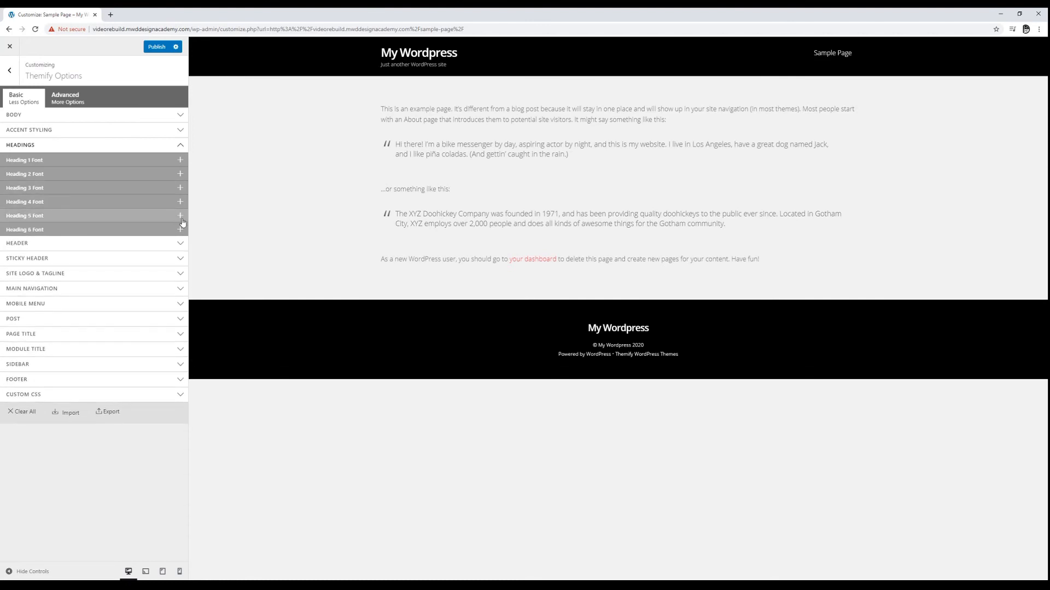
Set the Heading 5 Font family to Open Sans with a font size of 20 and collapse its settings
left_click(180, 216)
left_click(68, 231)
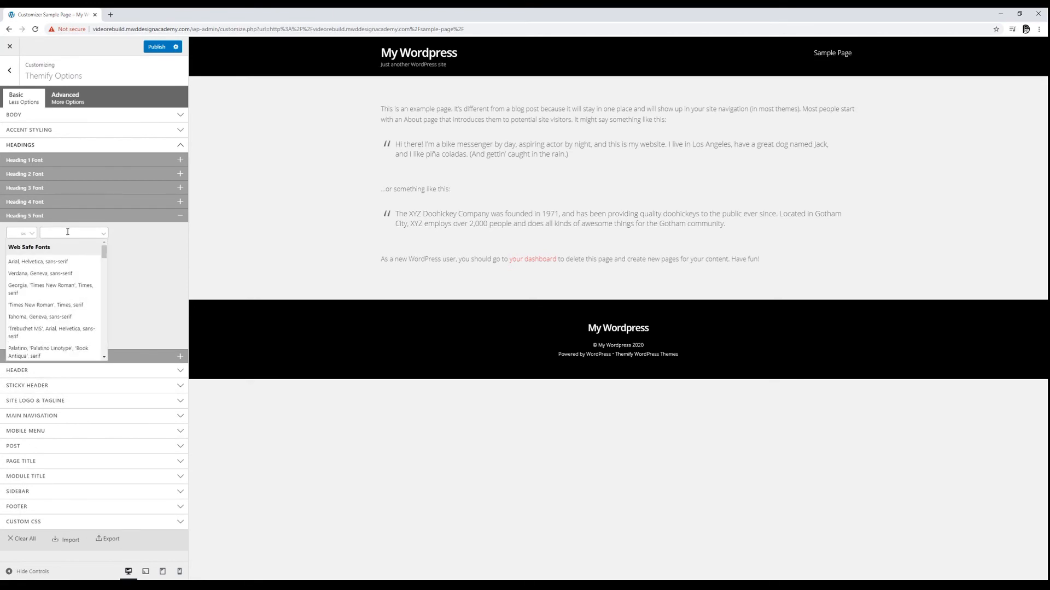
type("open")
left_click(33, 277)
left_click(16, 233)
type("20")
left_click(134, 216)
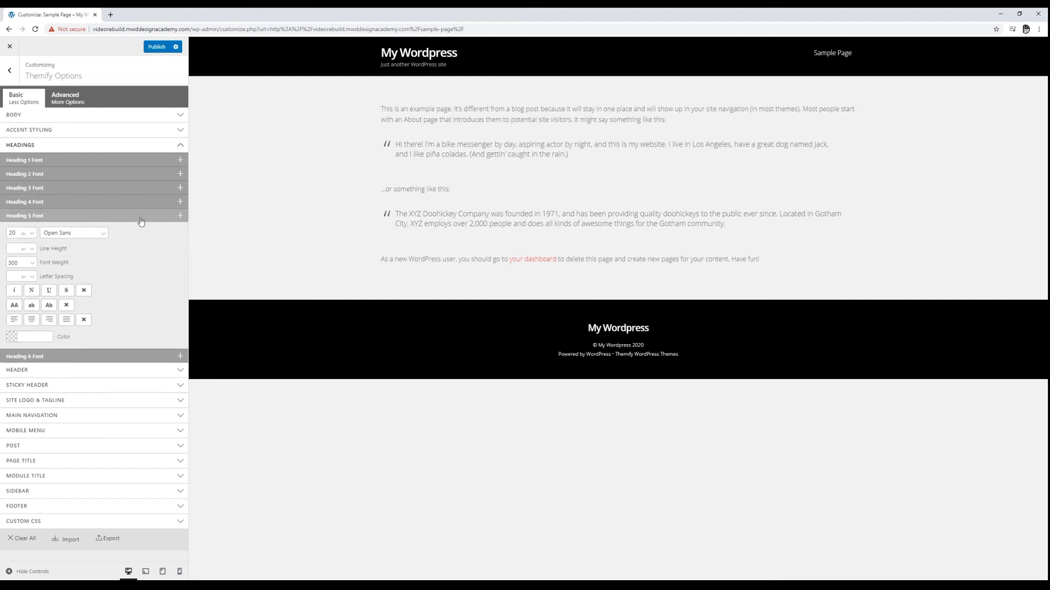
Set the Heading 6 Font family to Open Sans with a font size of 15 and collapse the headings settings
left_click(66, 230)
left_click(64, 247)
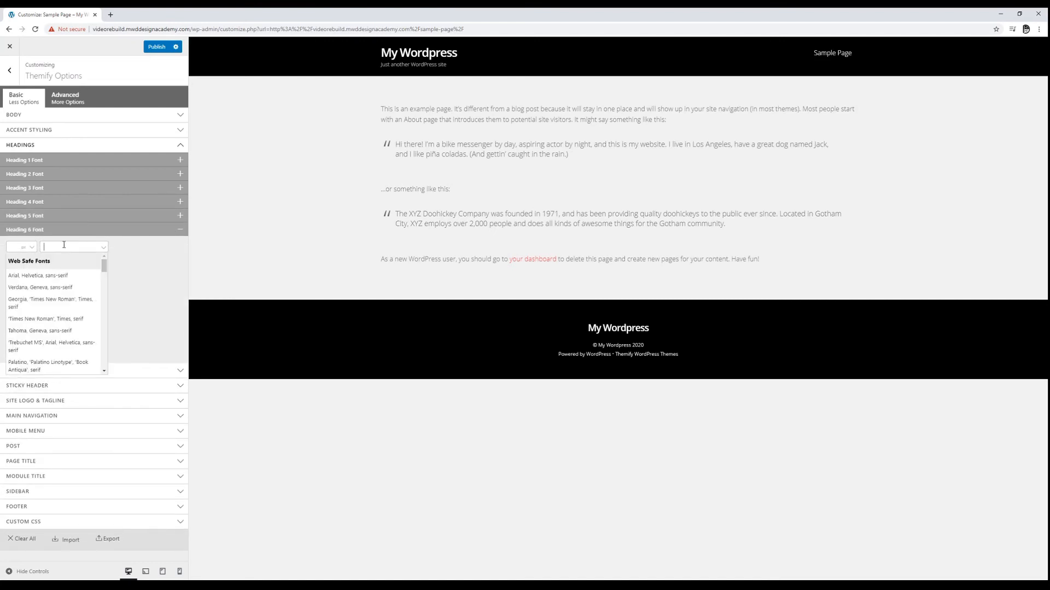
type("op")
left_click(44, 293)
left_click(11, 247)
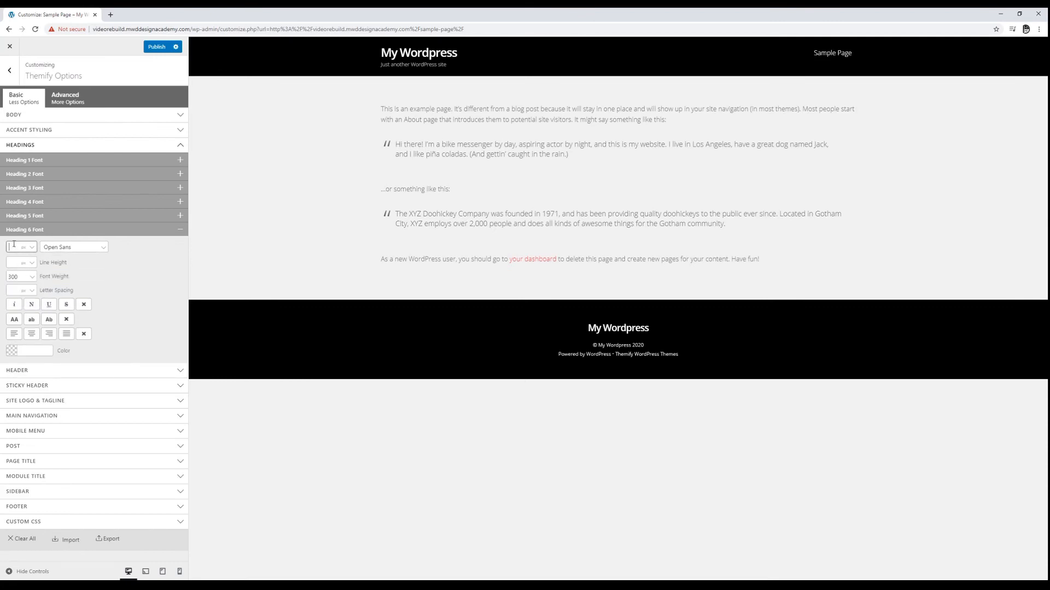
type("15")
left_click(166, 235)
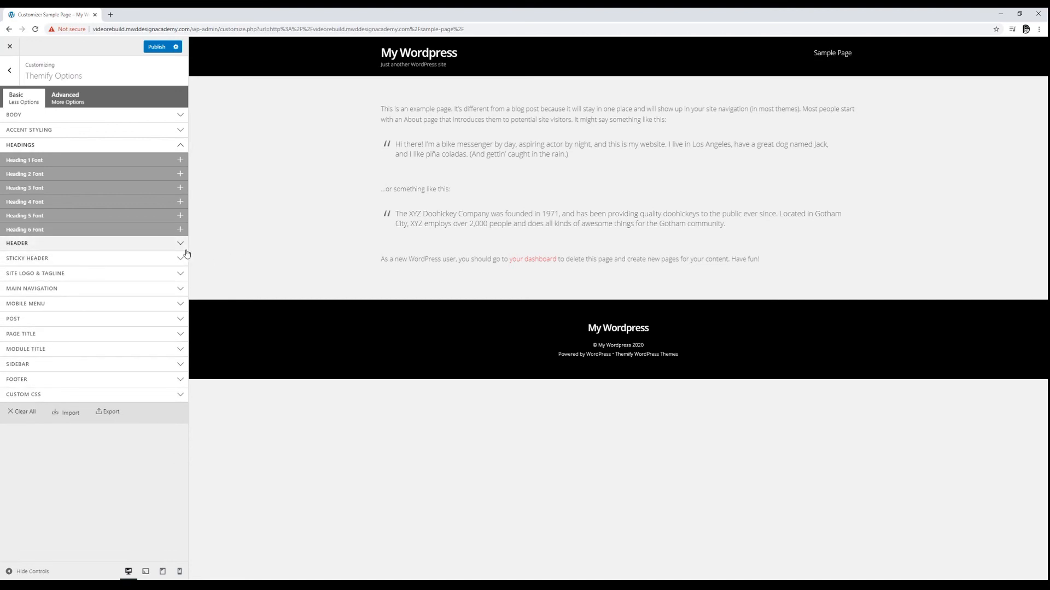
left_click(178, 147)
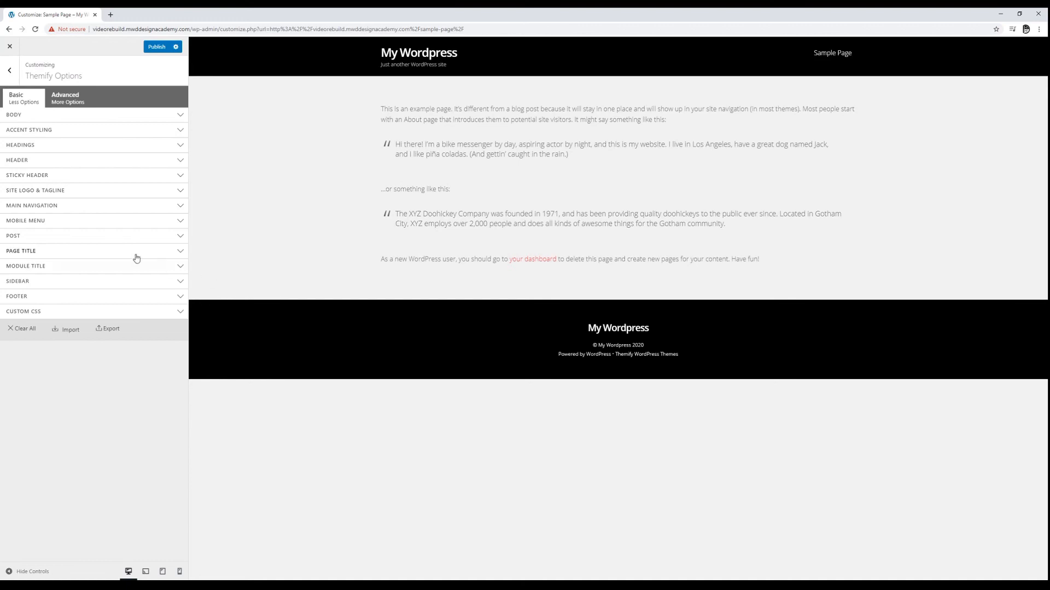
Set the Header Font family to the Google font Open Sans and collapse its settings
left_click(67, 160)
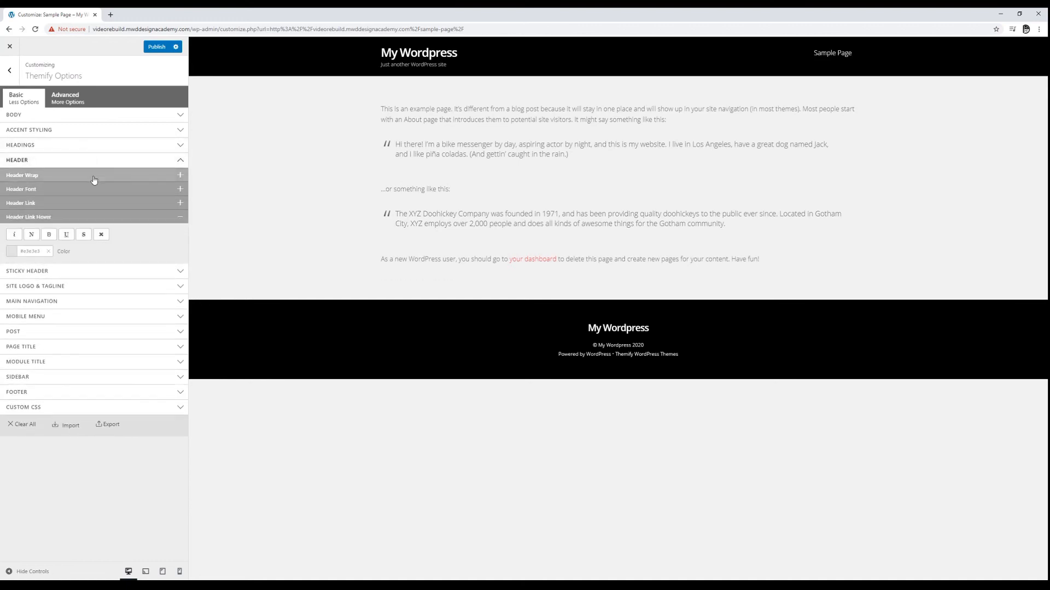
left_click(83, 206)
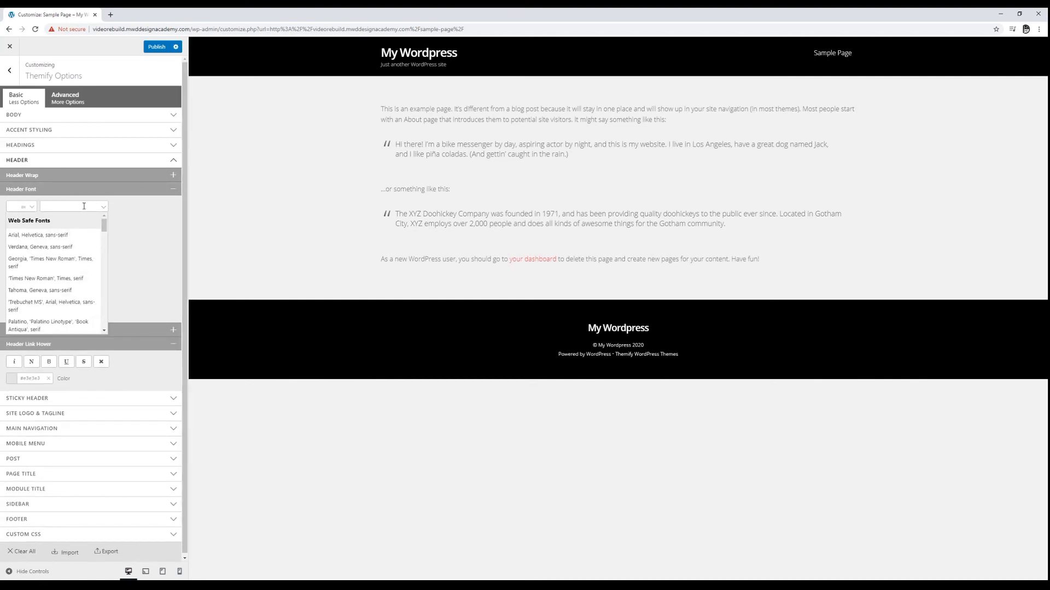
type("op")
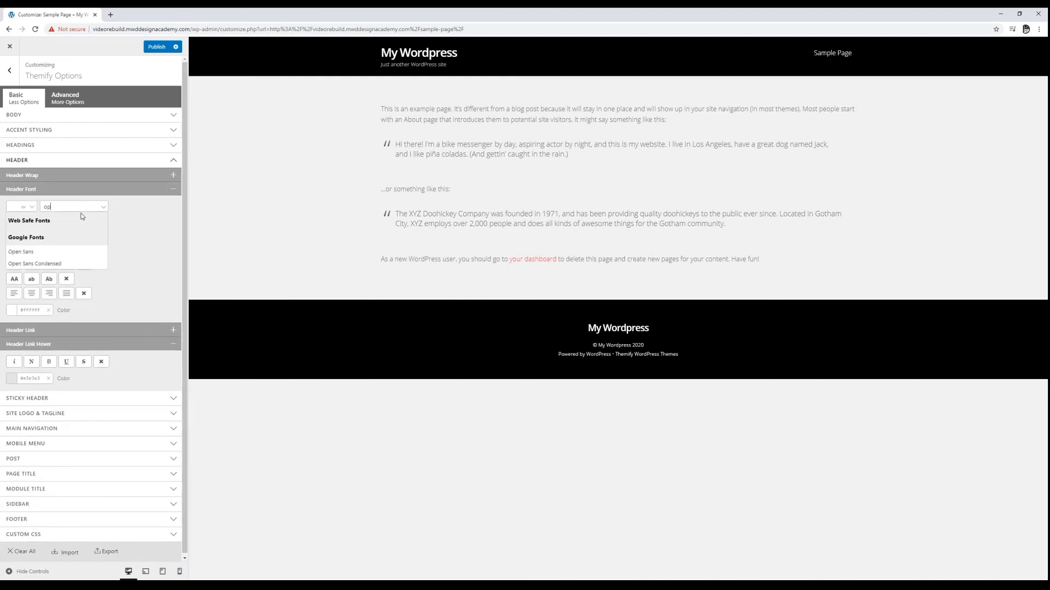
left_click(54, 252)
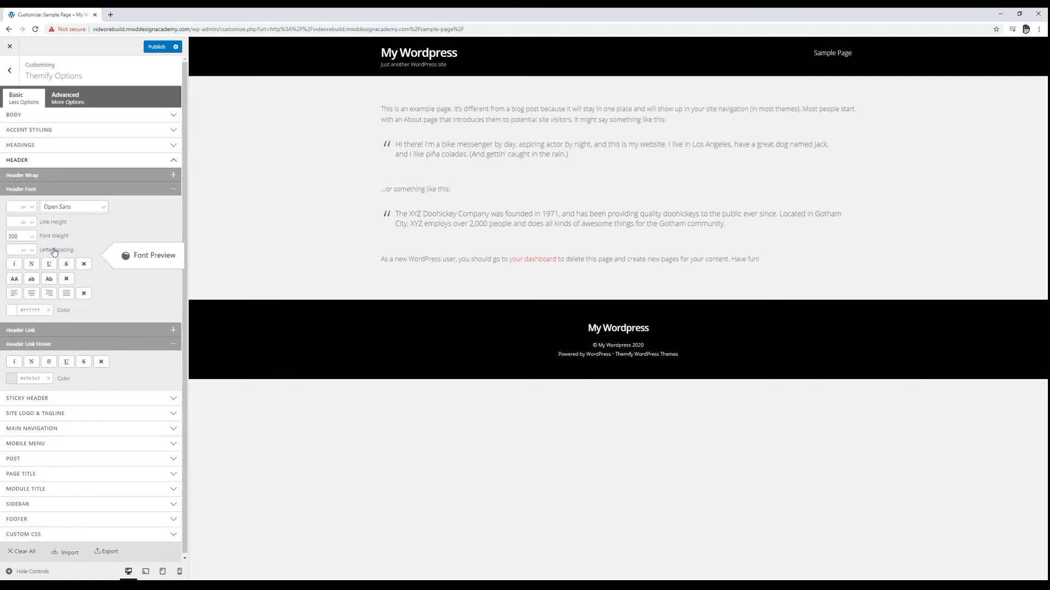
left_click(147, 191)
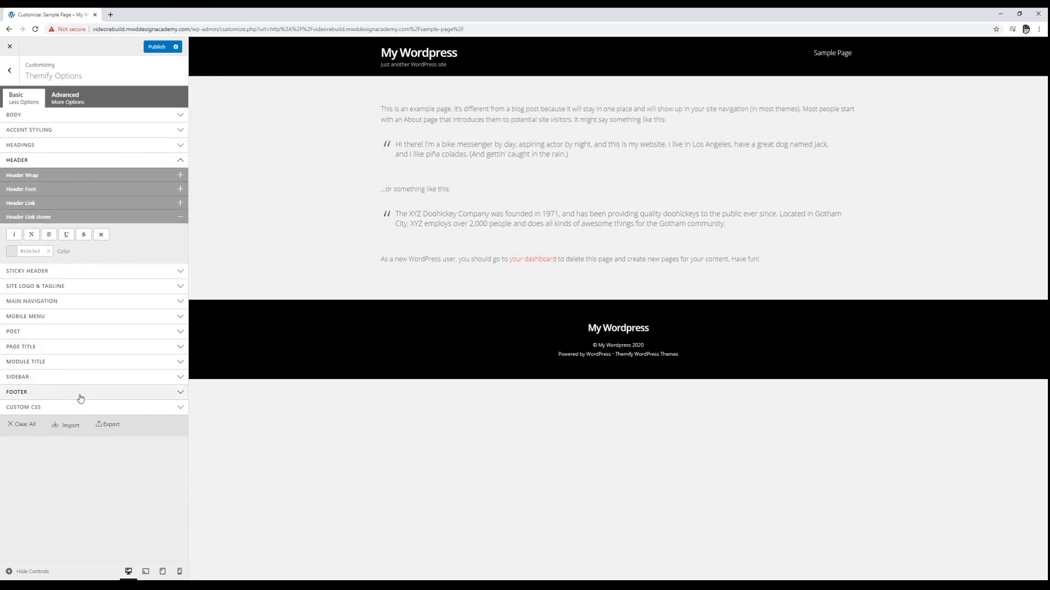
Set the Footer Font family to the Google font Open Sans and publish the theme changes
left_click(81, 397)
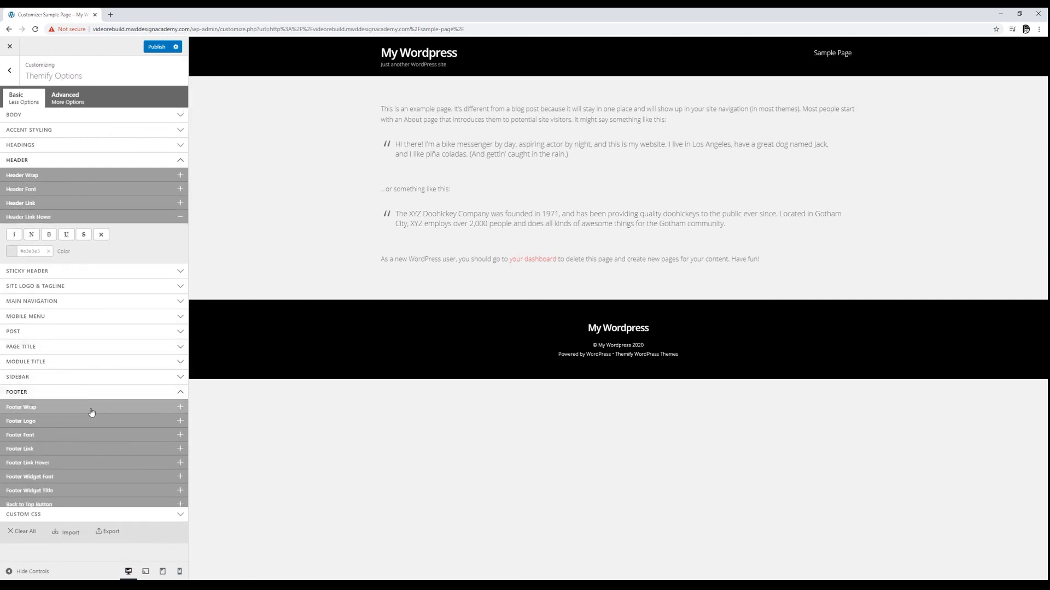
left_click(102, 441)
left_click(85, 453)
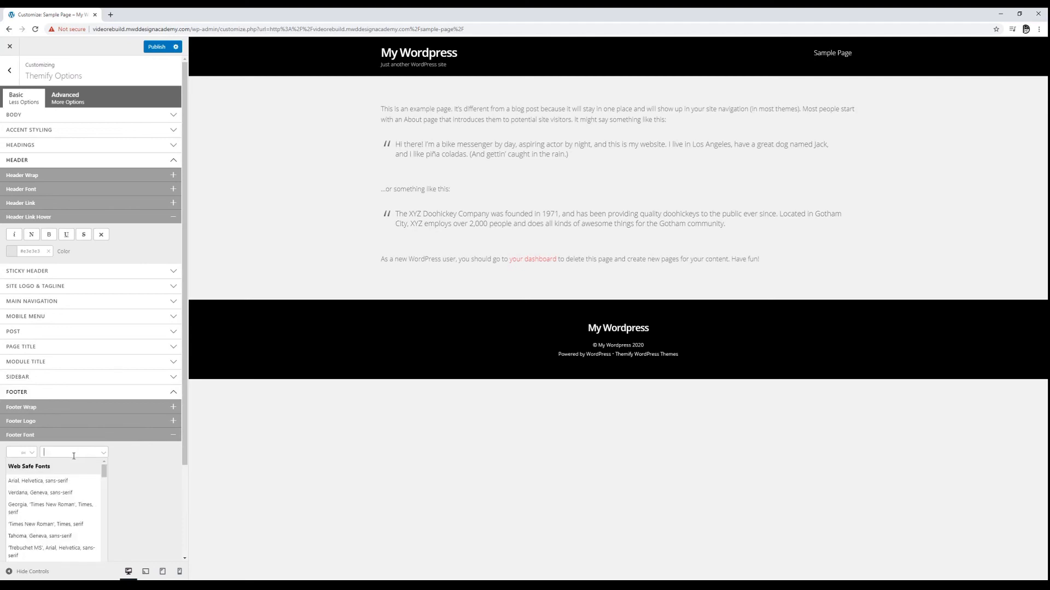
type("pen Sans")
left_click(42, 497)
left_click(162, 442)
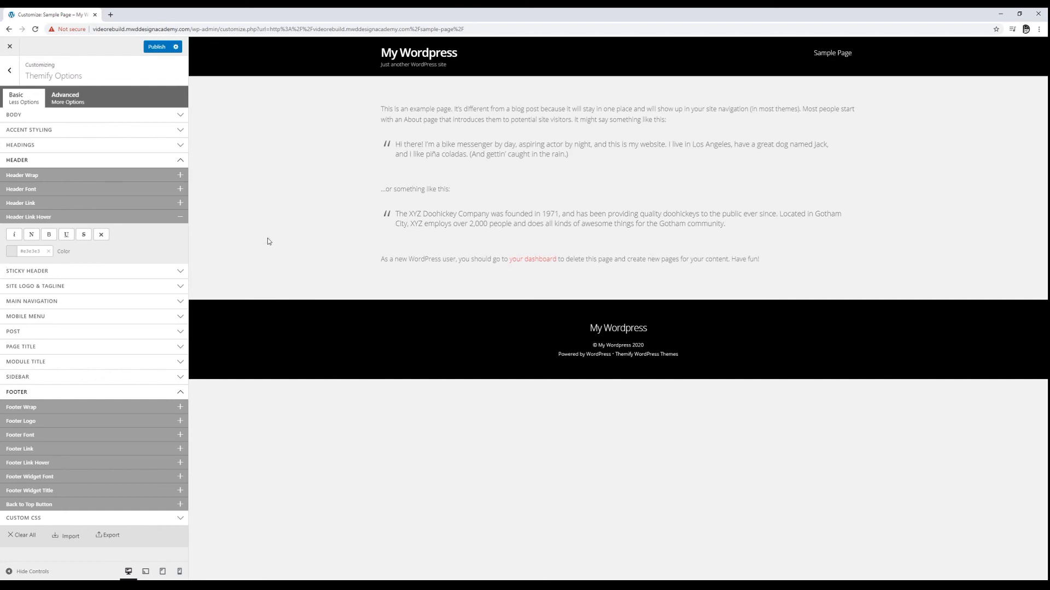
left_click(159, 50)
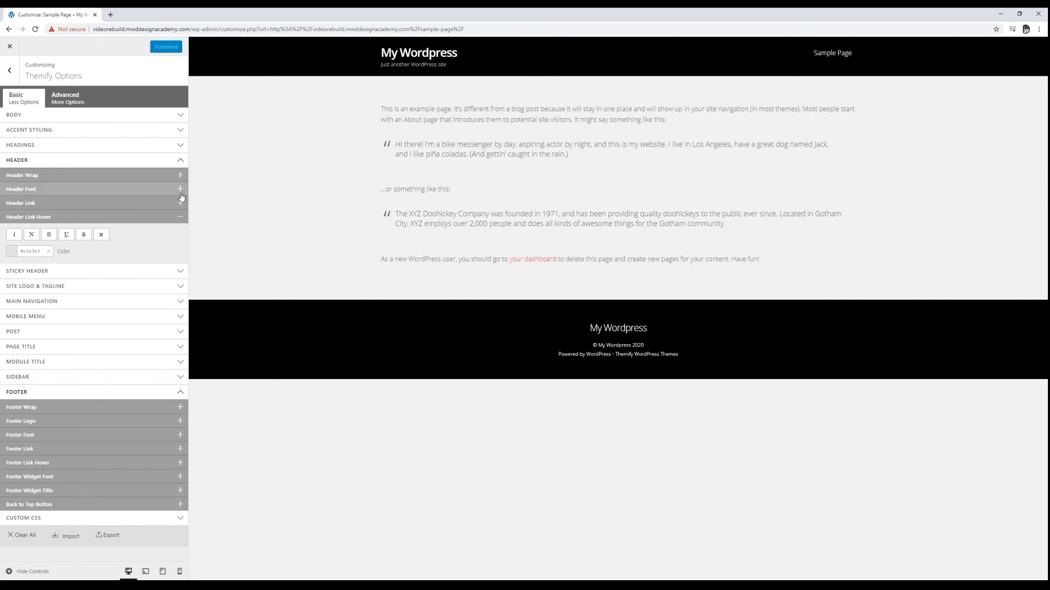
Replace the Site Logo's site title text with MWD and collapse its settings
left_click(178, 160)
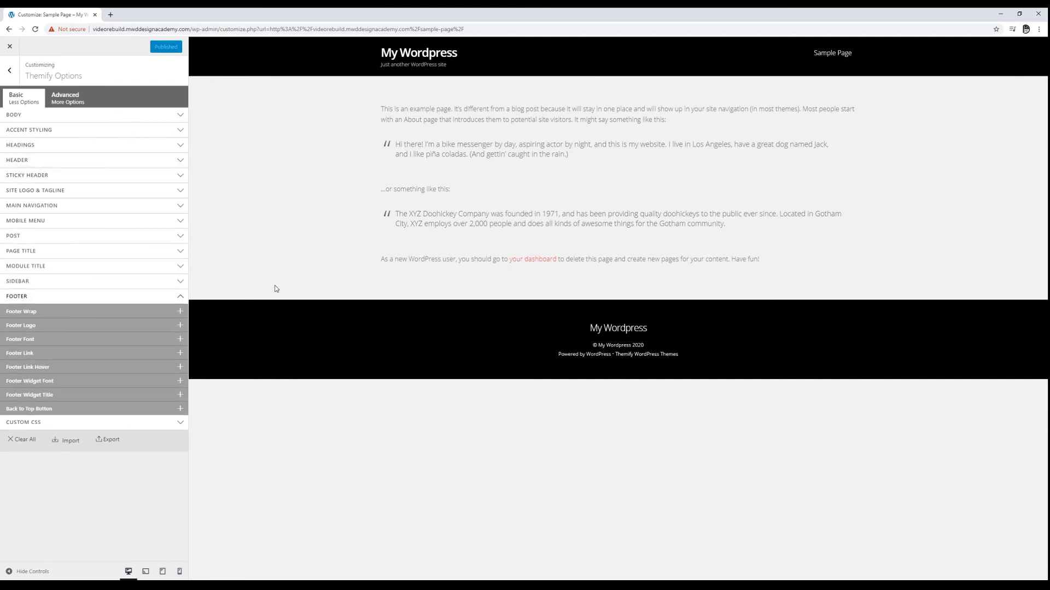
left_click(179, 193)
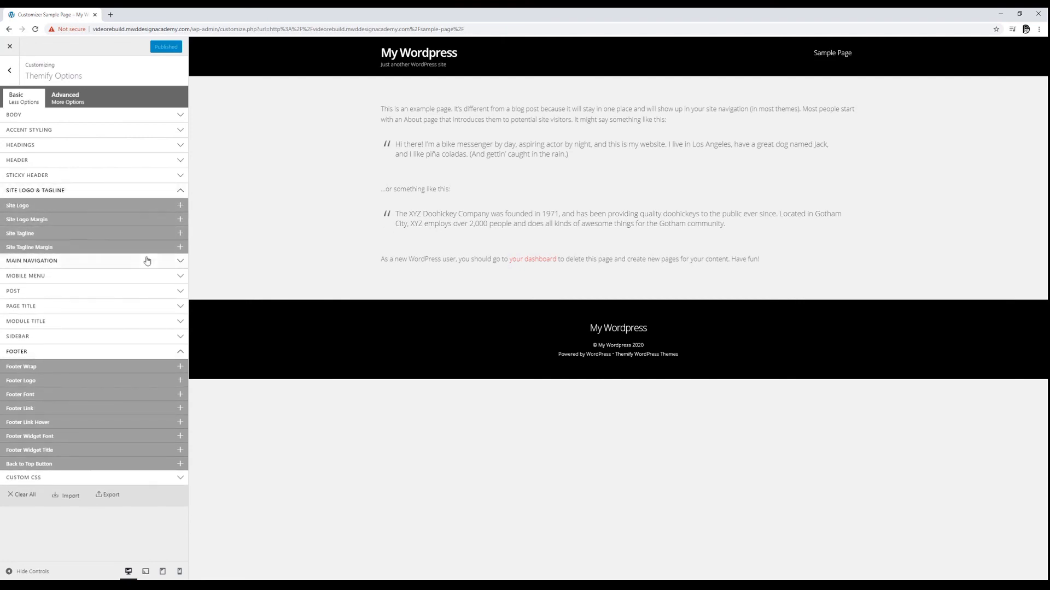
left_click(165, 208)
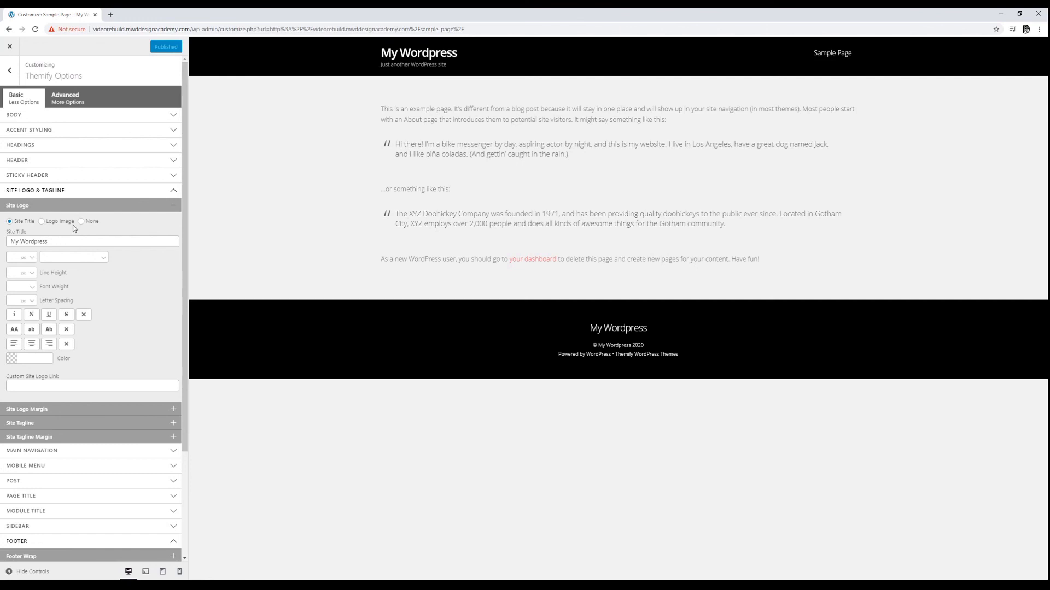
left_click_drag(49, 242, 7, 242)
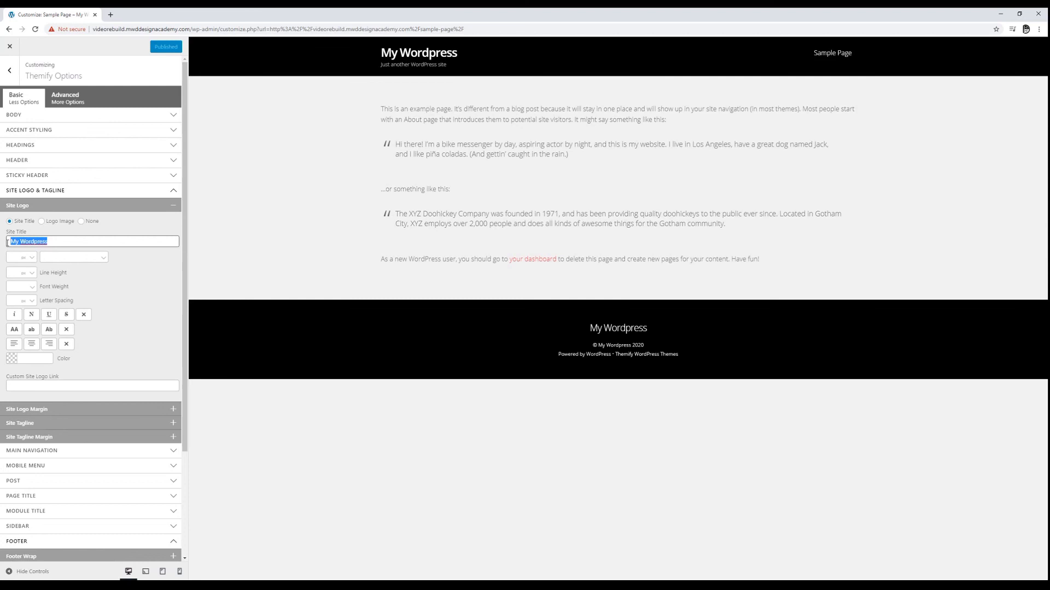
type("MWD")
scroll(7, 245, "down", 2)
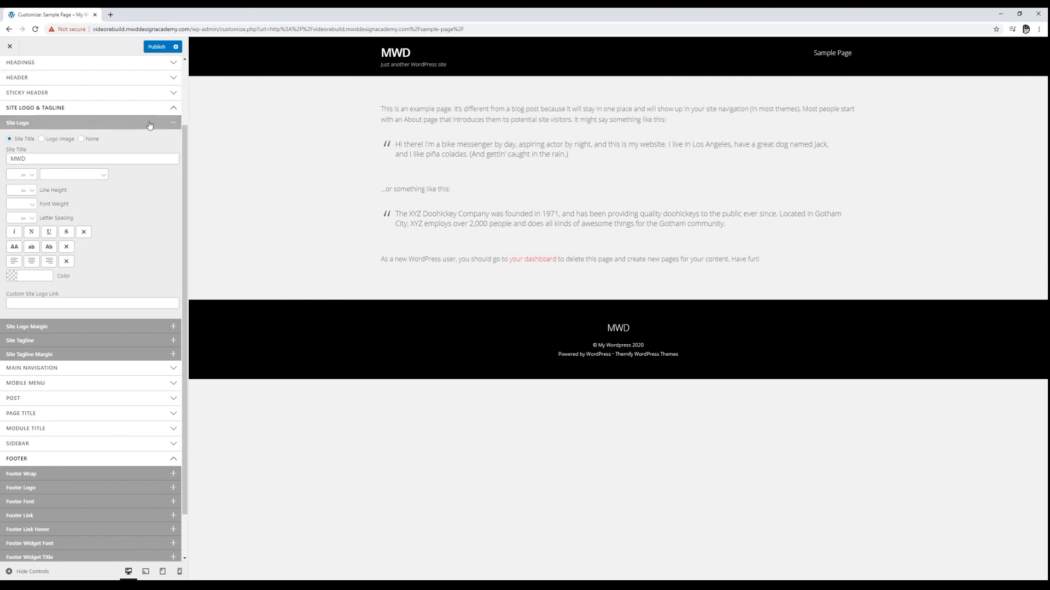
left_click(68, 123)
Replace the Site Tagline text with Design Academy, collapse the logo and tagline settings, and publish the changes
left_click(149, 233)
left_click_drag(82, 269, 9, 264)
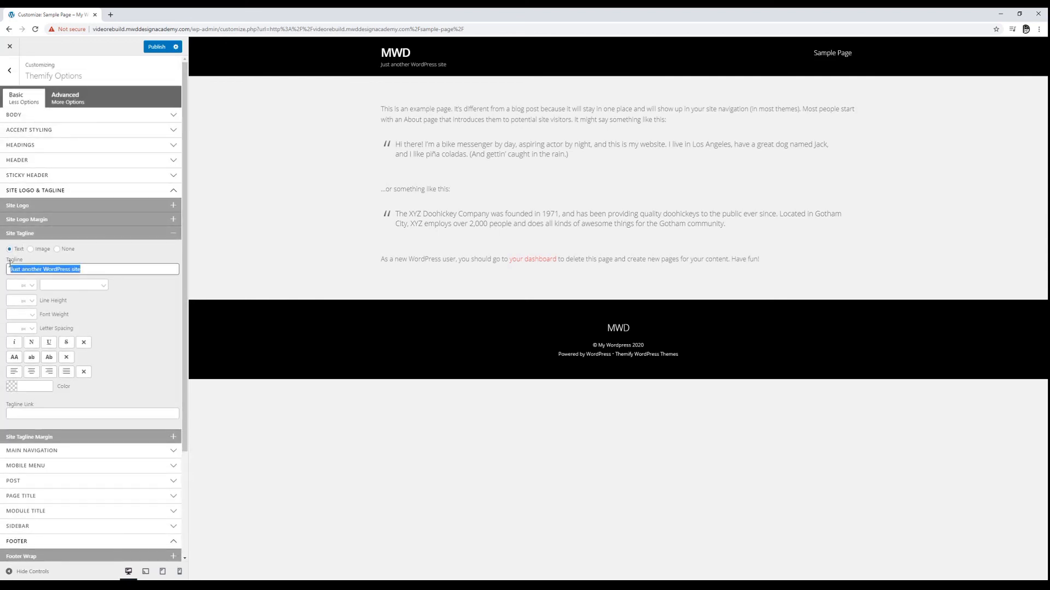
type("Ded")
type("ign Academy")
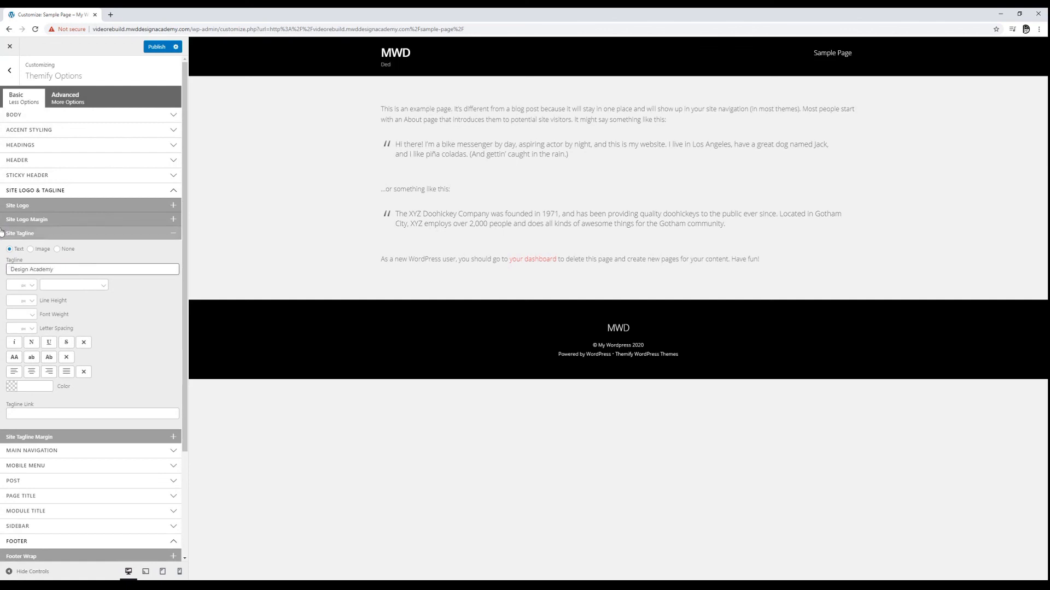
left_click(165, 237)
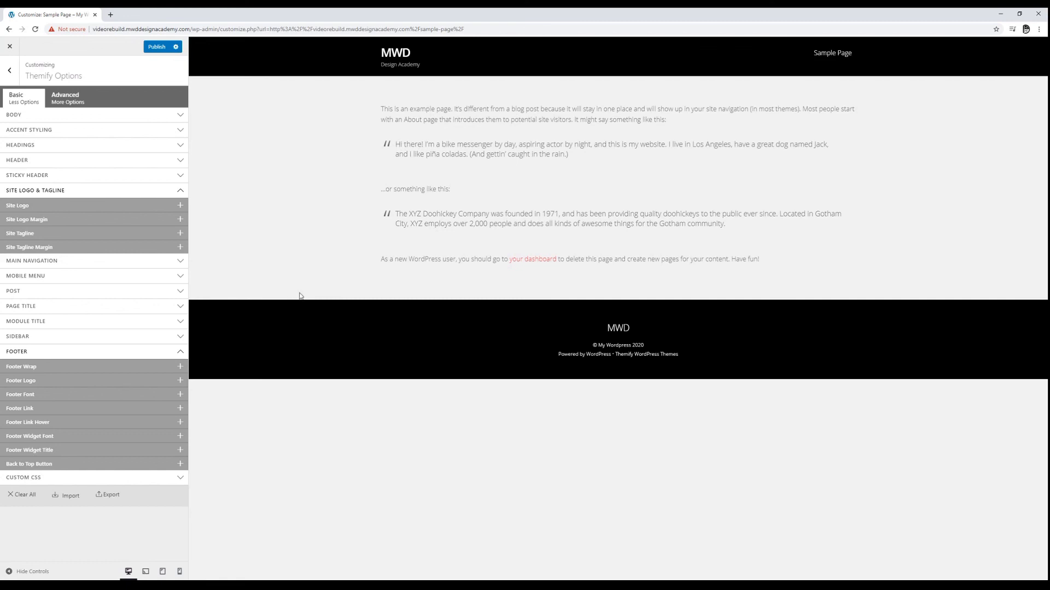
left_click(185, 194)
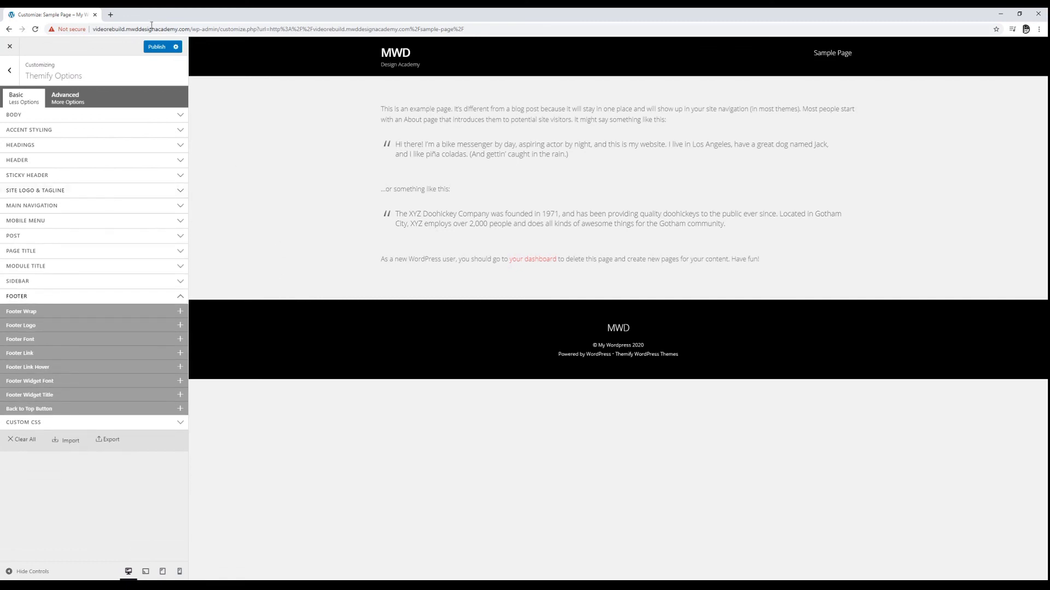
left_click(157, 47)
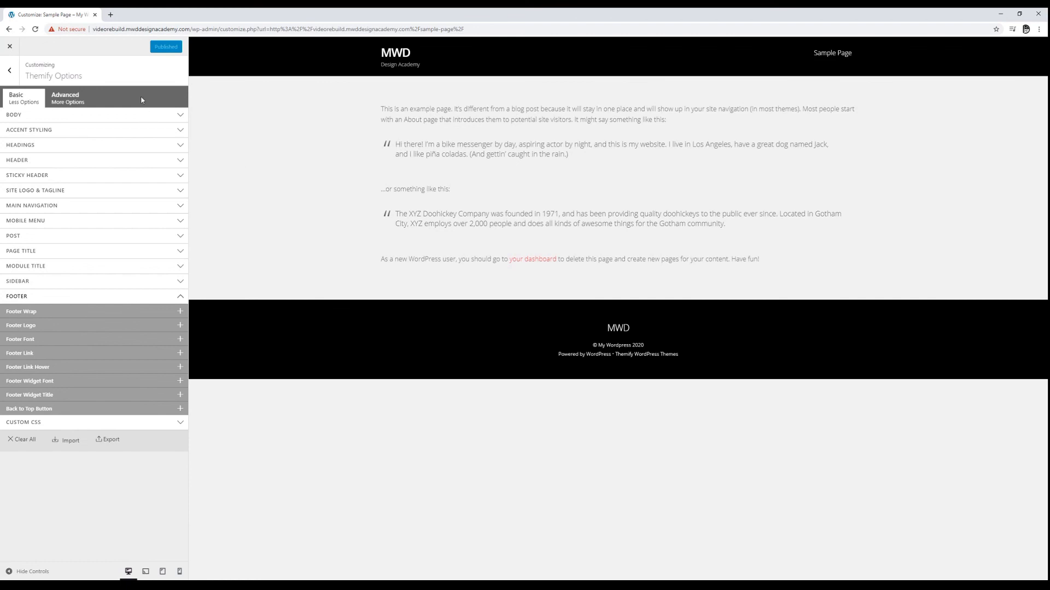